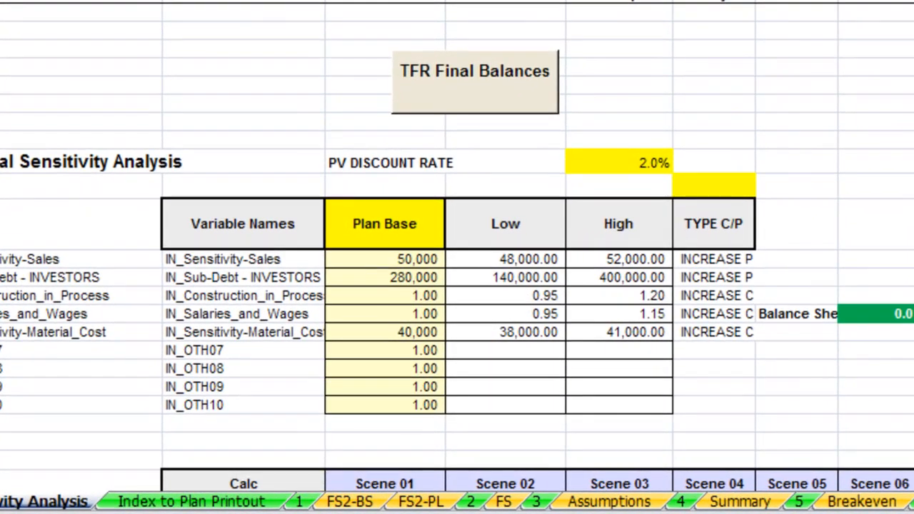
Review the sensitivity variables for sales, wages and material cost with their plan base, low and high values
{"action": "double_click", "coordinate": [345, 277]}
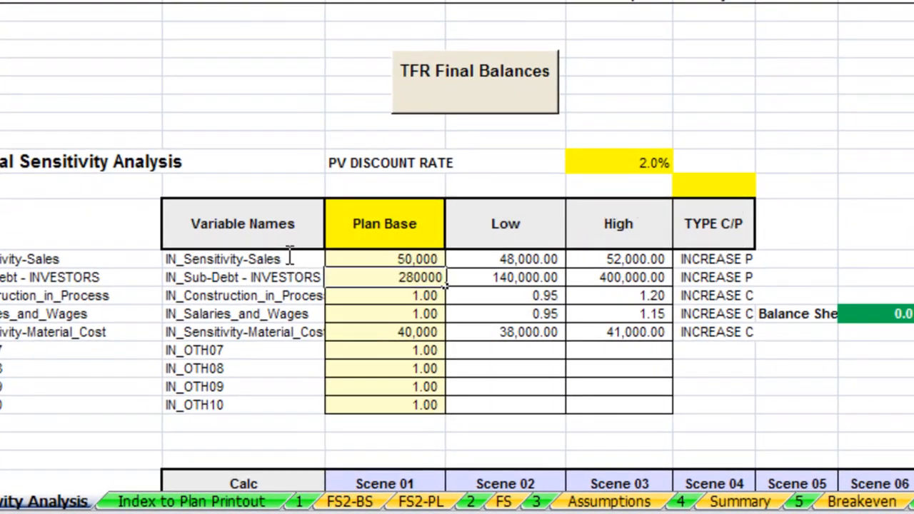
{"action": "left_click", "coordinate": [258, 261]}
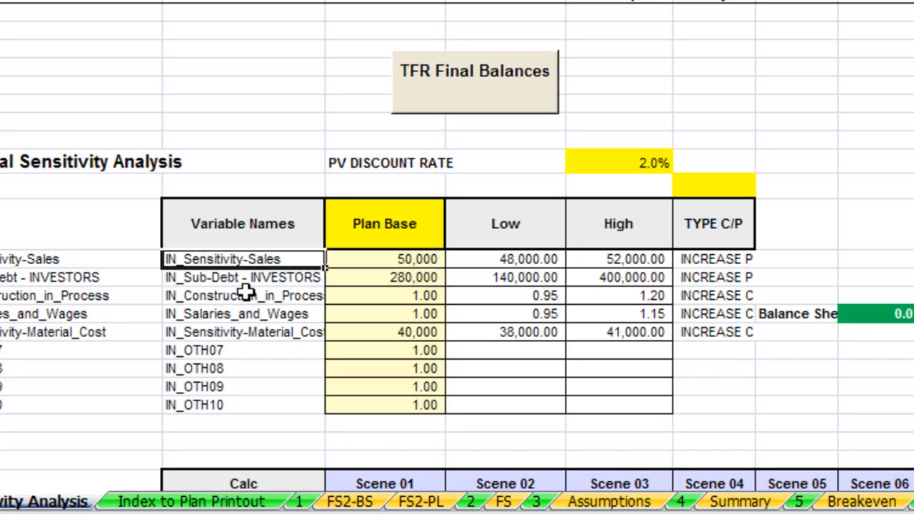
{"action": "left_click", "coordinate": [236, 312]}
{"action": "left_click", "coordinate": [230, 330]}
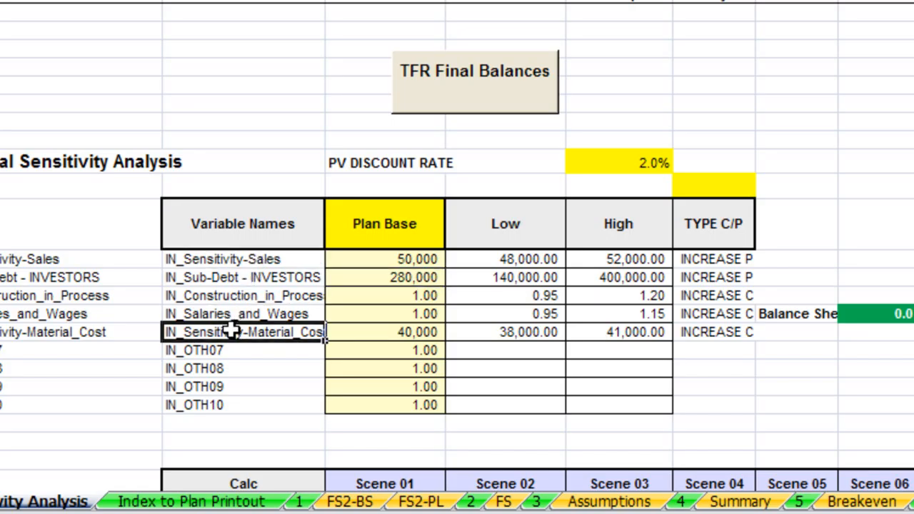
{"action": "left_click", "coordinate": [437, 335]}
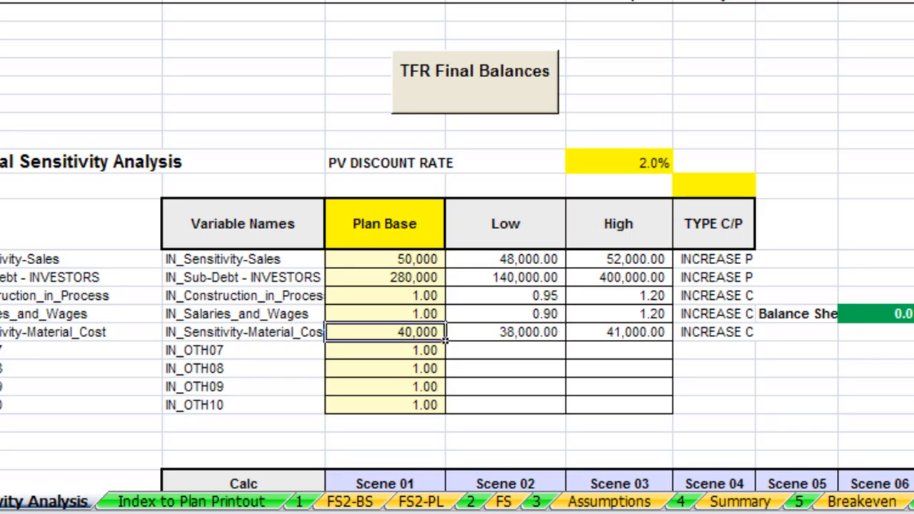
{"action": "left_click", "coordinate": [443, 353]}
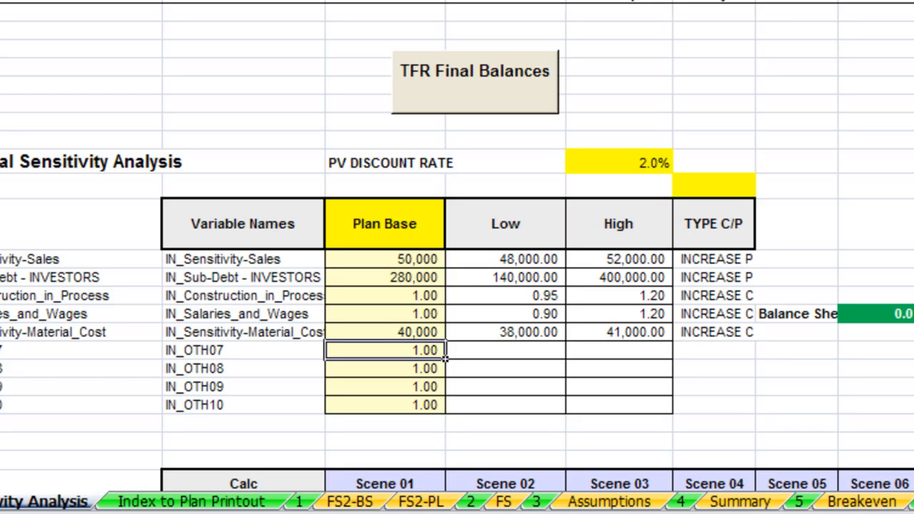
{"action": "left_click", "coordinate": [257, 315]}
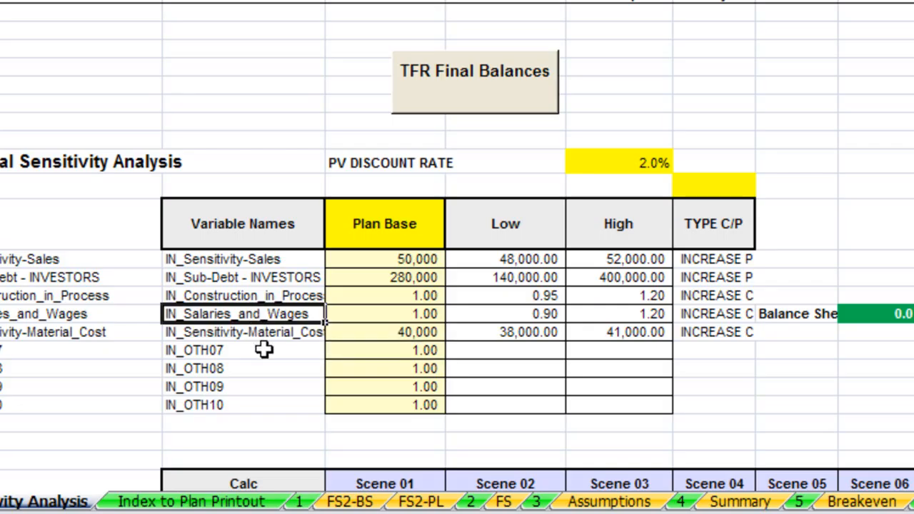
{"action": "left_click", "coordinate": [263, 335]}
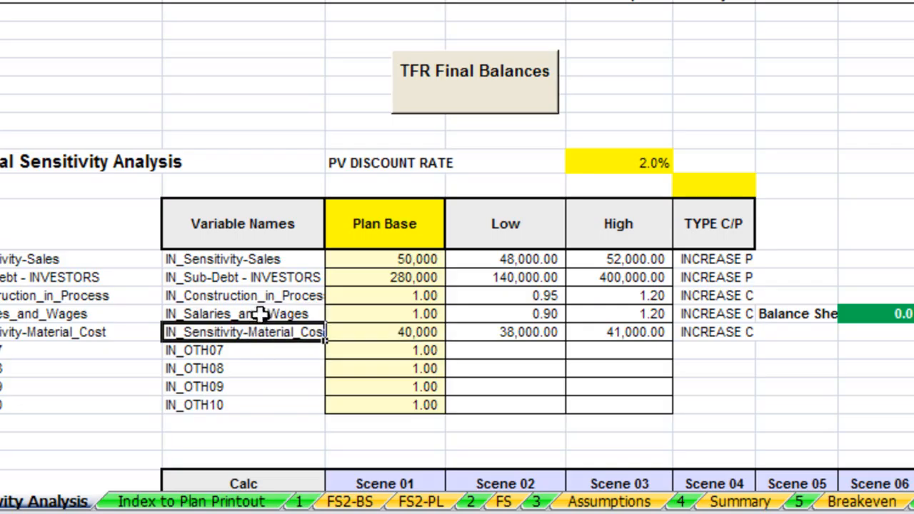
{"action": "left_click", "coordinate": [259, 262]}
Hardcode the balance sheet accounts and prepare the balance sheet for statistical sensitivity analysis with the sheet's step 2 and 3 macros
{"action": "scroll", "coordinate": [671, 434], "scroll_direction": "down", "scroll_amount": 8}
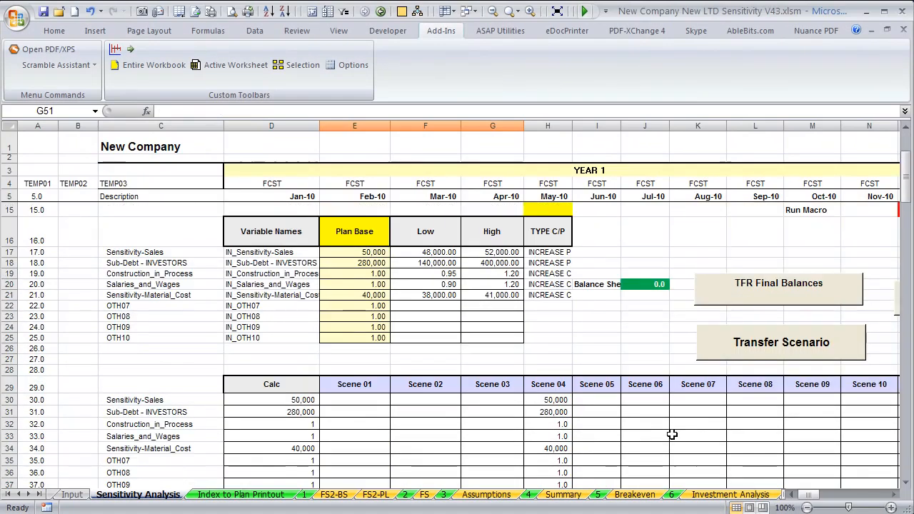
{"action": "scroll", "coordinate": [672, 434], "scroll_direction": "down", "scroll_amount": 6}
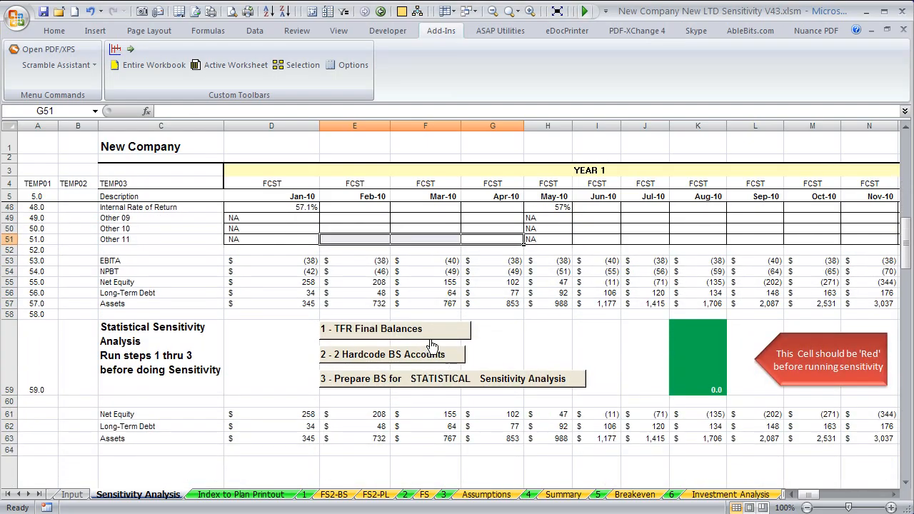
{"action": "left_click", "coordinate": [352, 357]}
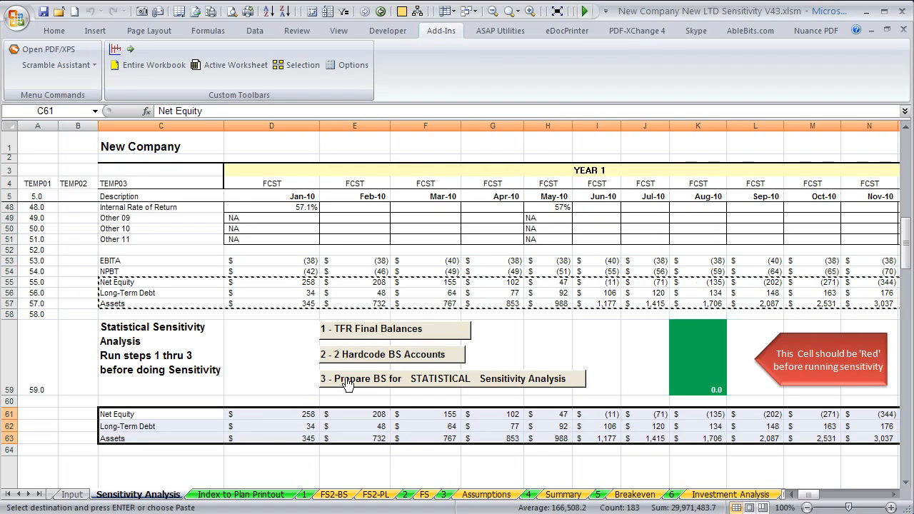
{"action": "left_click", "coordinate": [519, 351]}
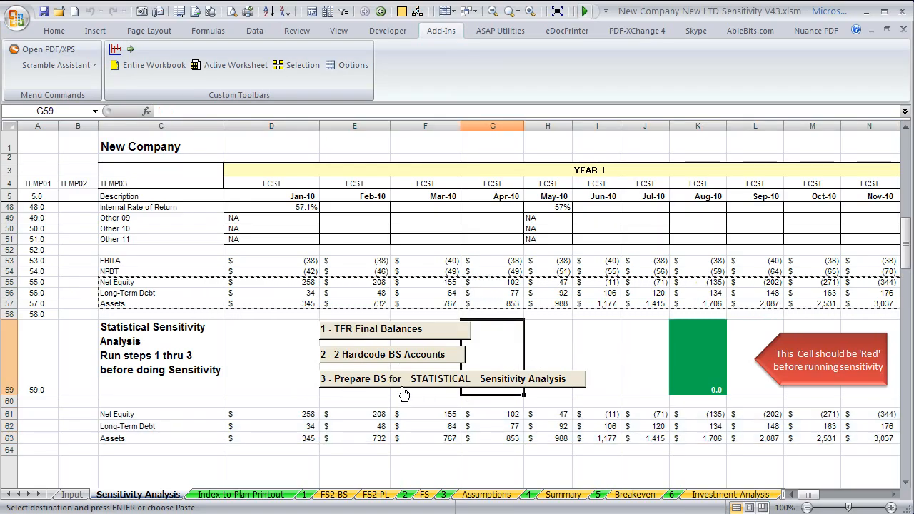
{"action": "left_click", "coordinate": [356, 385]}
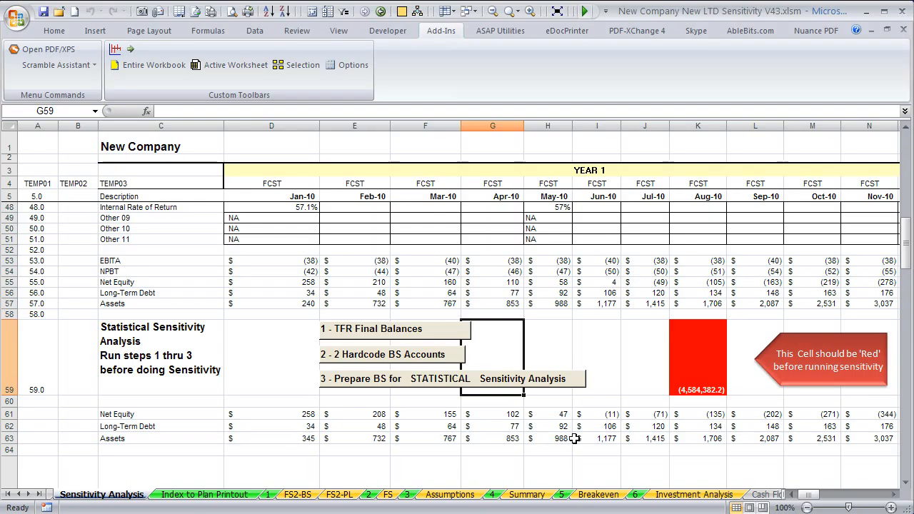
Examine the Present Value EBITDA and Present Value NPBT output cells beneath the monthly calculations
{"action": "scroll", "coordinate": [312, 438], "scroll_direction": "down", "scroll_amount": 6}
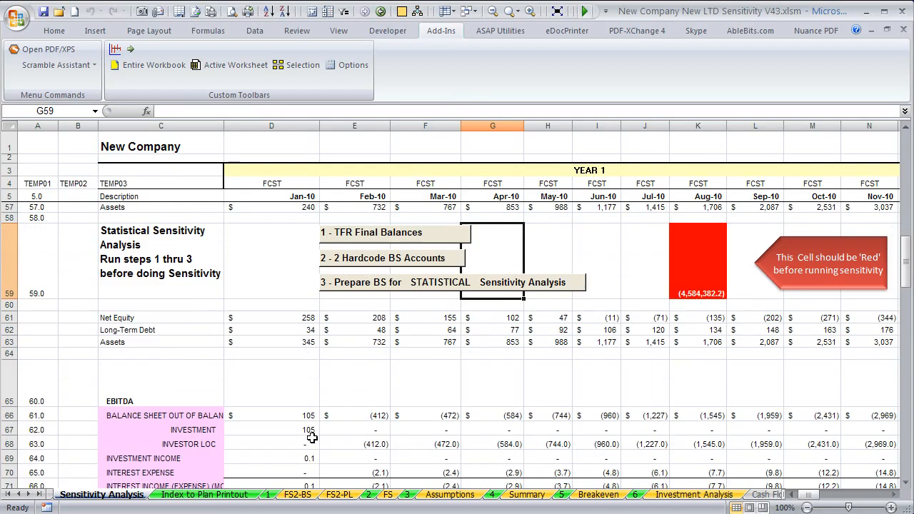
{"action": "scroll", "coordinate": [312, 438], "scroll_direction": "down", "scroll_amount": 10}
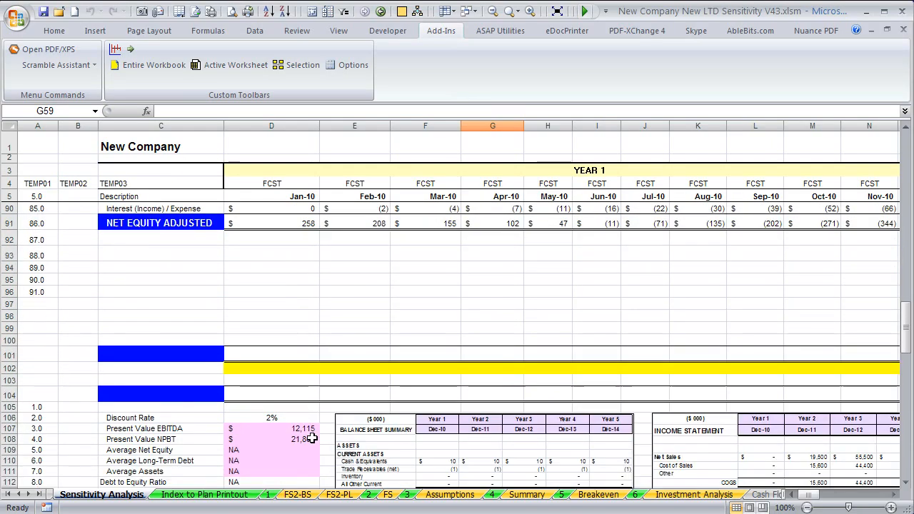
{"action": "scroll", "coordinate": [312, 439], "scroll_direction": "down", "scroll_amount": 1}
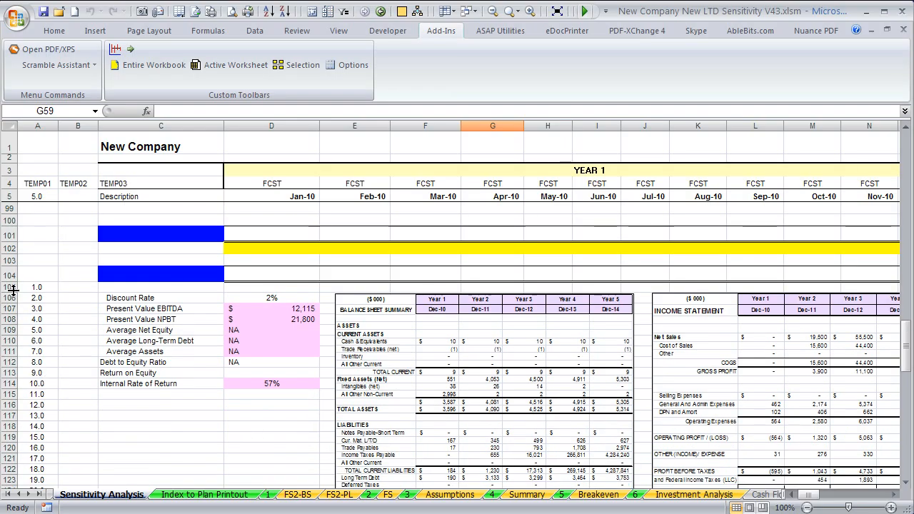
{"action": "left_click", "coordinate": [176, 312]}
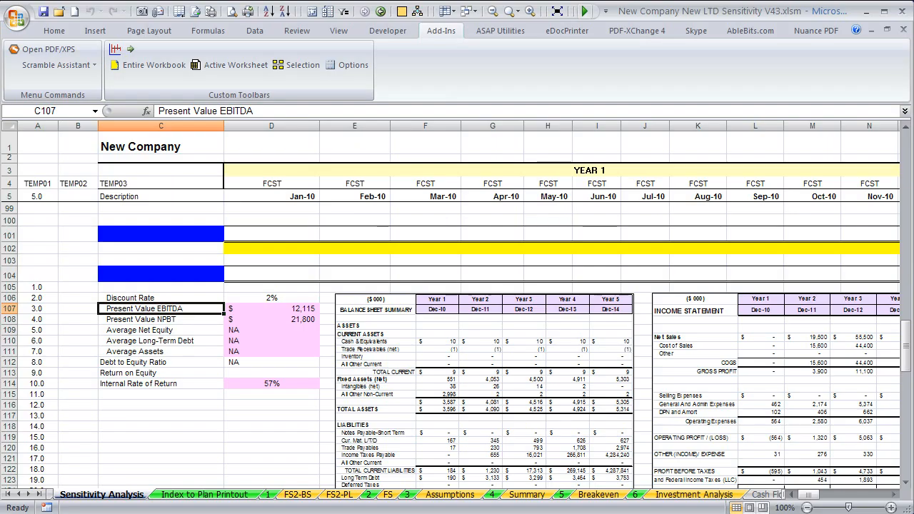
{"action": "left_click", "coordinate": [262, 319]}
{"action": "scroll", "coordinate": [222, 249], "scroll_direction": "up", "scroll_amount": 7}
{"action": "scroll", "coordinate": [221, 249], "scroll_direction": "up", "scroll_amount": 6}
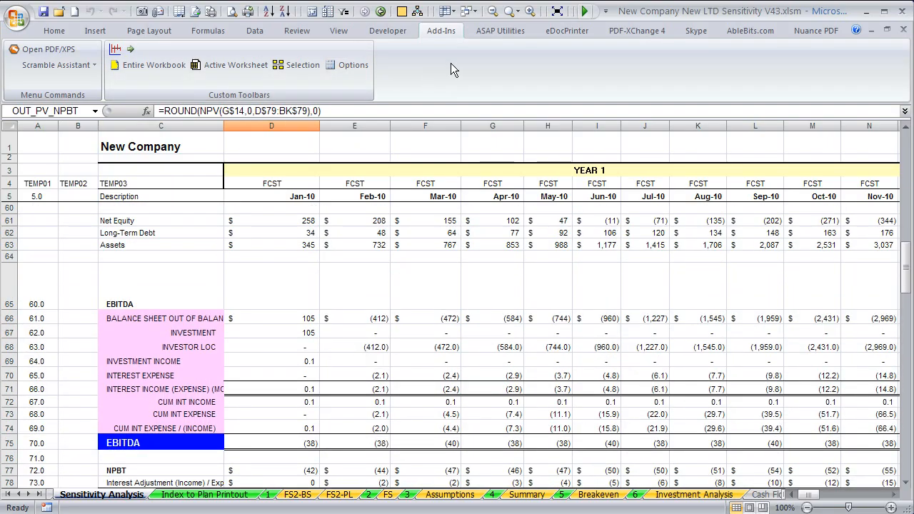
Start a Risk Analyzer premises and reports workbook for New Company New LTD Sensitivity V43.xlsm, described as New Company New LTD Sensitivity V43
{"action": "left_click", "coordinate": [108, 48]}
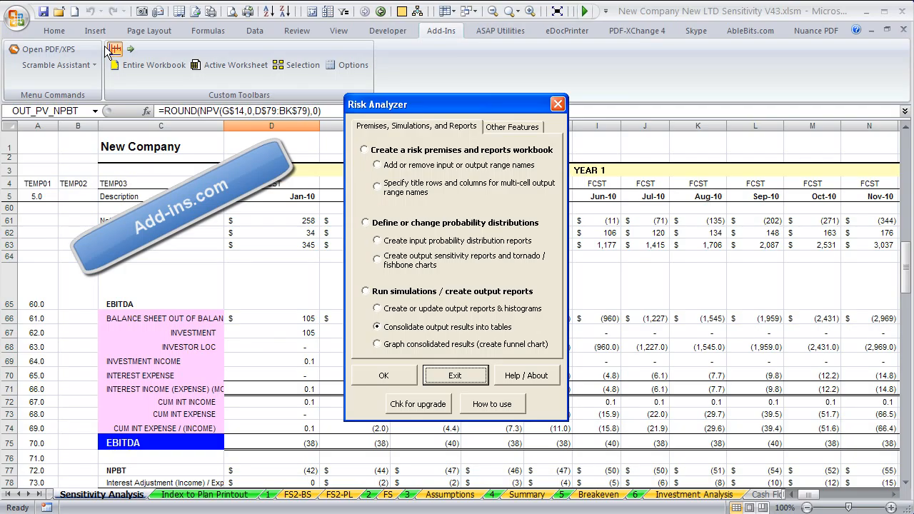
{"action": "left_click", "coordinate": [364, 150]}
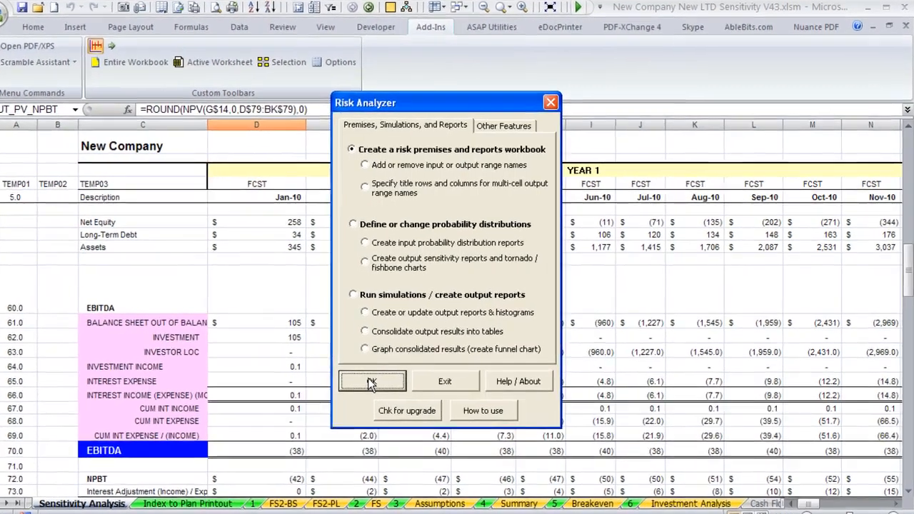
{"action": "left_click", "coordinate": [383, 377]}
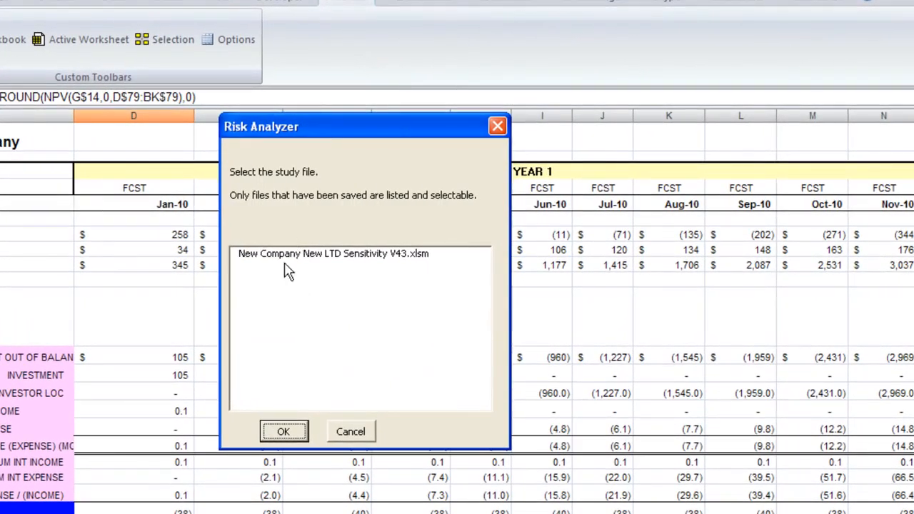
{"action": "left_click", "coordinate": [296, 257]}
{"action": "left_click", "coordinate": [286, 431]}
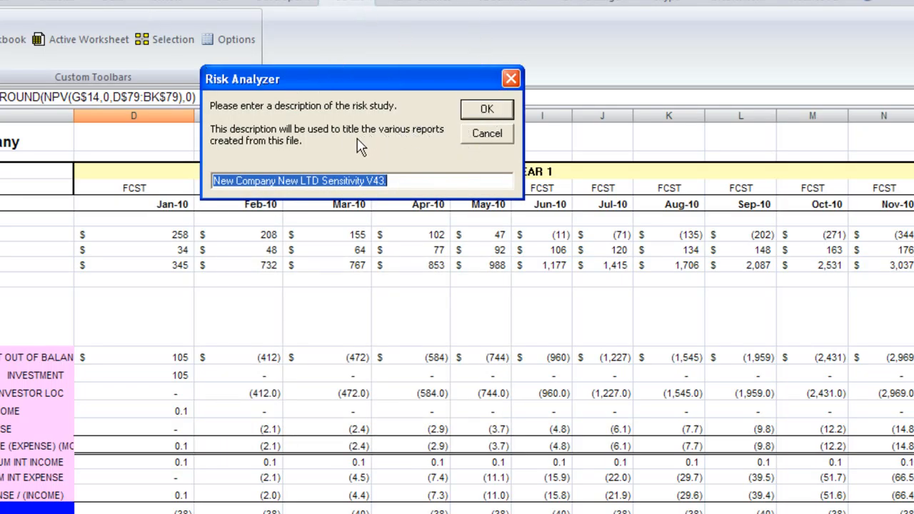
{"action": "left_click", "coordinate": [405, 180]}
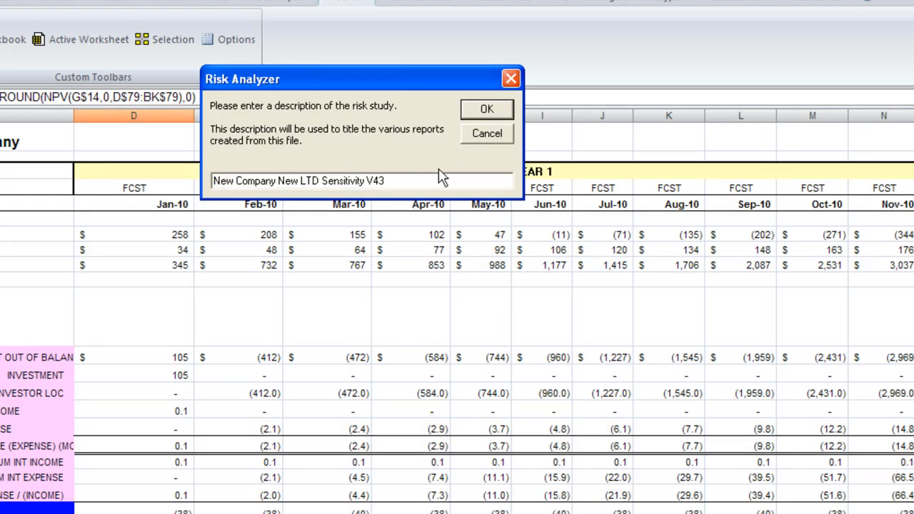
{"action": "left_click", "coordinate": [481, 113]}
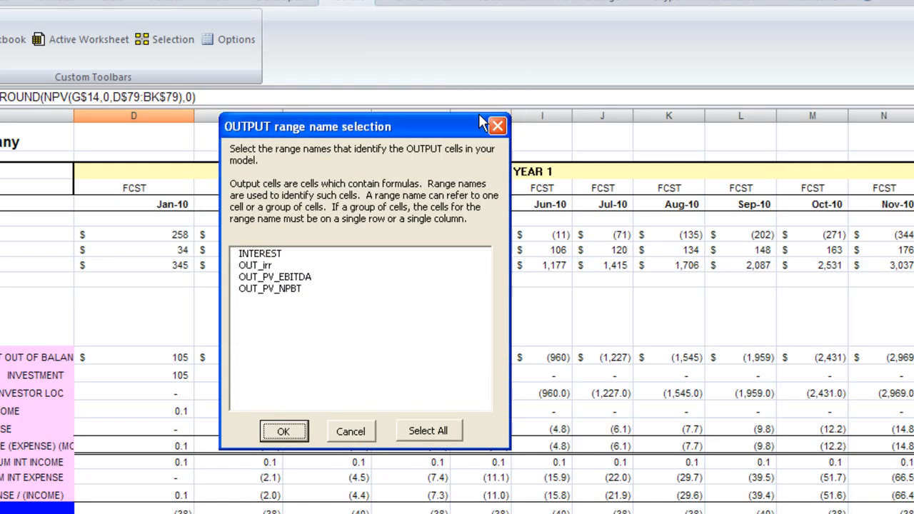
Create the premises workbook with OUT_PV_EBITDA as output and IN_Salaries_and_Wages, IN_Sensitivity_Material_Cost and IN_Sensitivity_Sales as inputs
{"action": "left_click", "coordinate": [261, 278]}
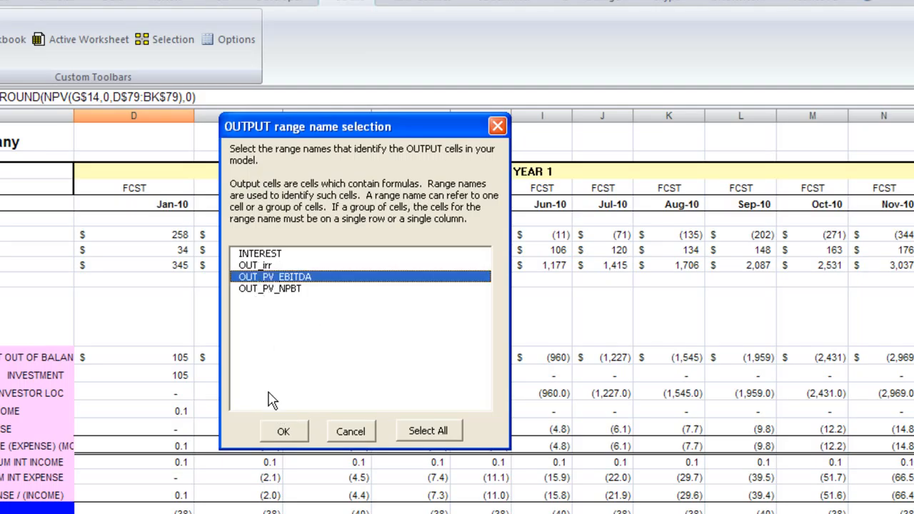
{"action": "left_click", "coordinate": [292, 432]}
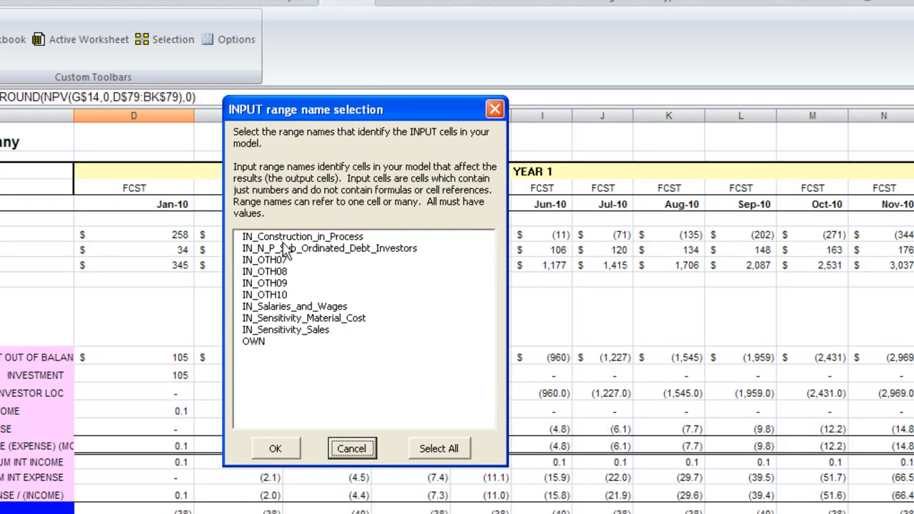
{"action": "left_click", "coordinate": [271, 307]}
{"action": "left_click", "coordinate": [272, 318]}
{"action": "left_click", "coordinate": [276, 330]}
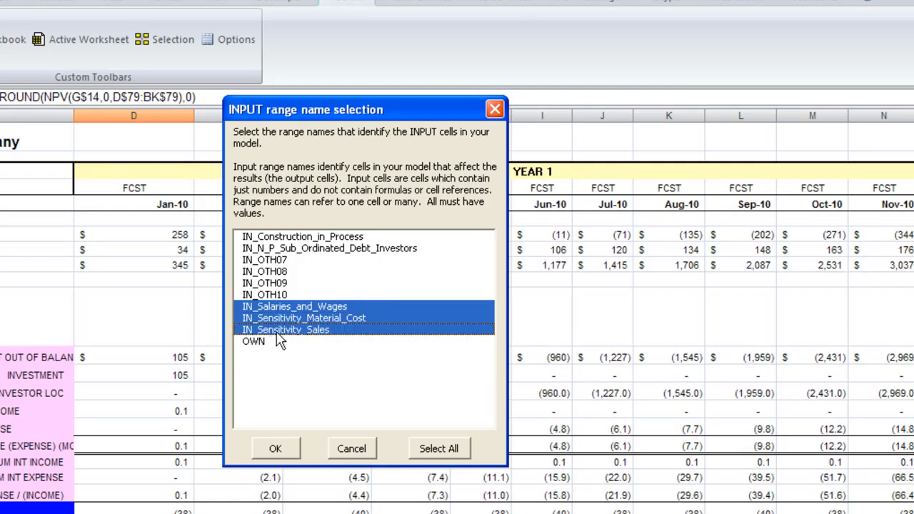
{"action": "left_click", "coordinate": [283, 448]}
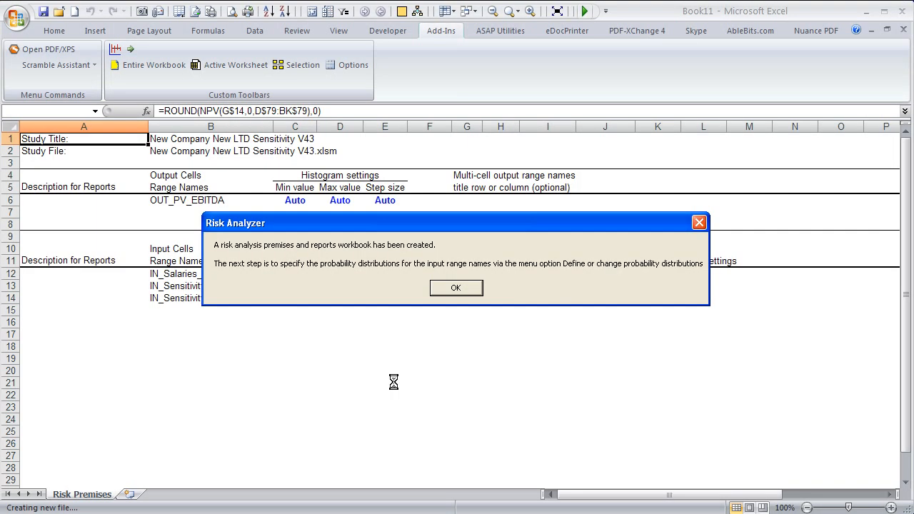
{"action": "left_click", "coordinate": [463, 292]}
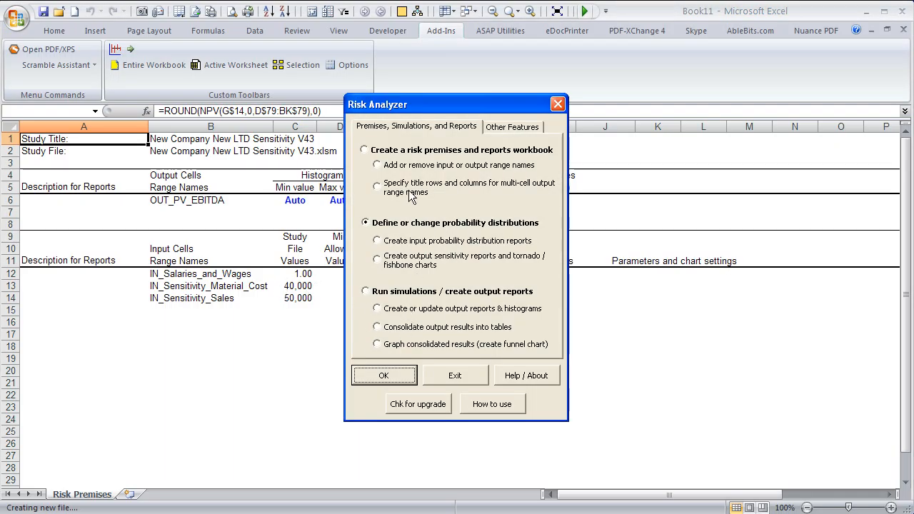
Define a normal distribution for IN_Salaries_and_Wages with a minimum possible value of 0.95 and a maximum of 1.15
{"action": "left_click", "coordinate": [405, 373]}
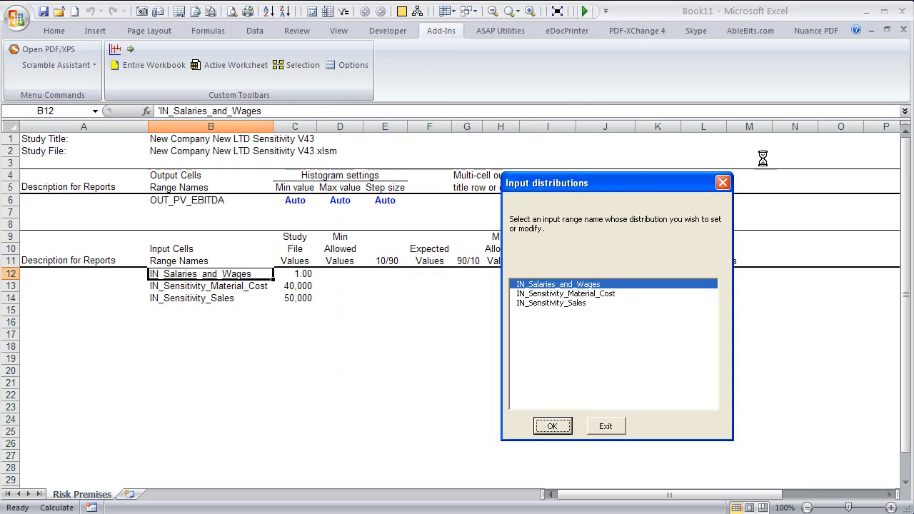
{"action": "left_click_drag", "start_coordinate": [913, 24], "coordinate": [913, 50]}
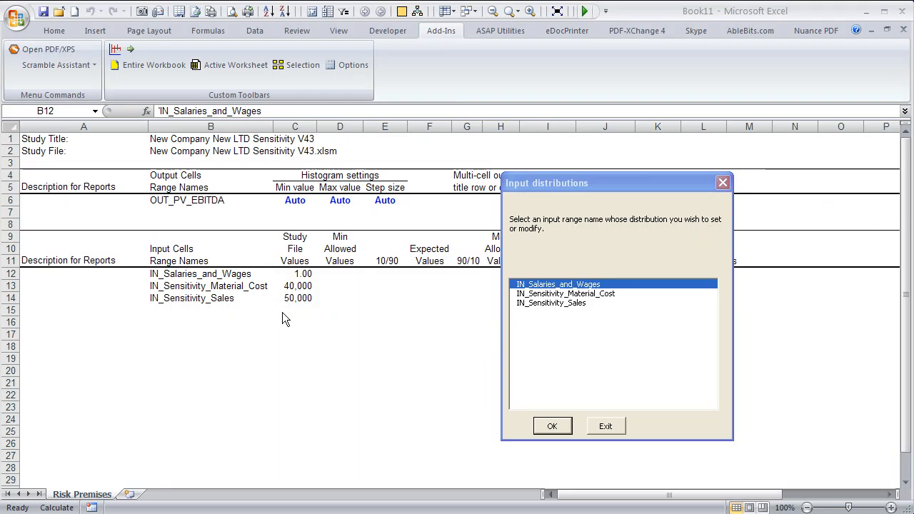
{"action": "left_click", "coordinate": [552, 427]}
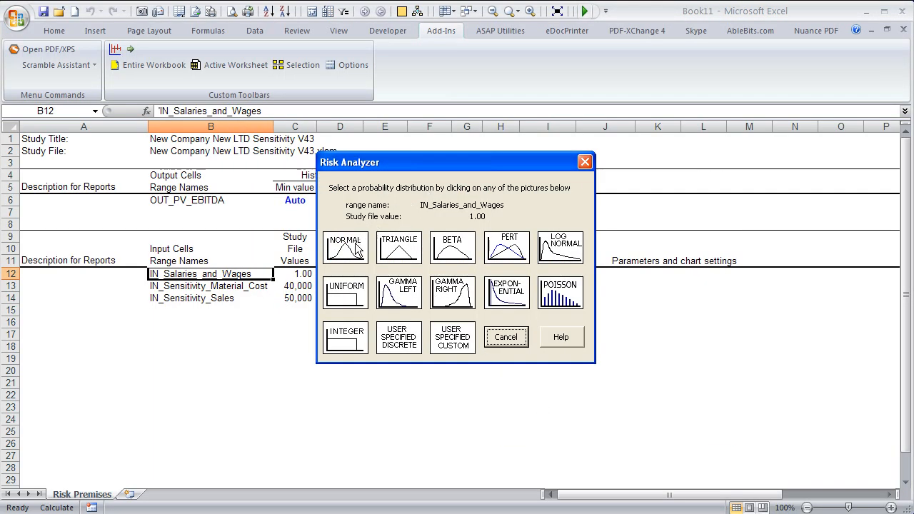
{"action": "left_click", "coordinate": [357, 248]}
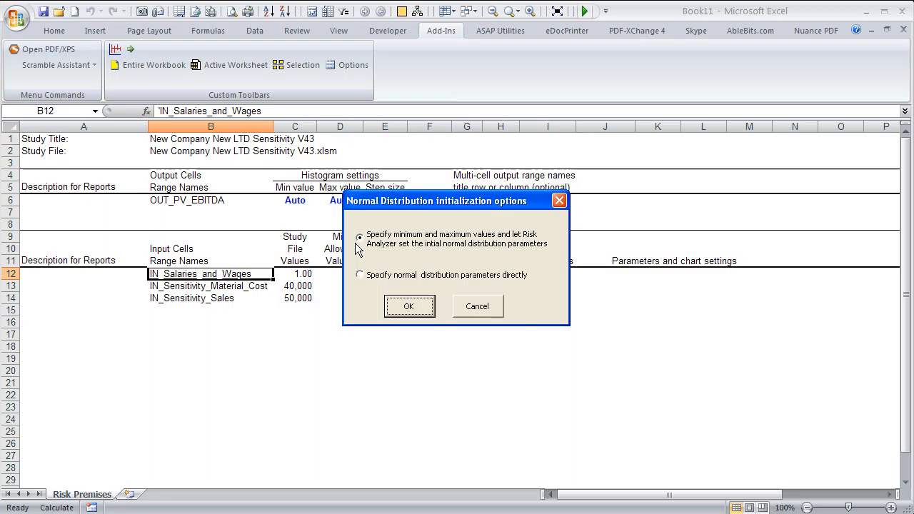
{"action": "left_click", "coordinate": [403, 310]}
{"action": "type", "text": ".95"}
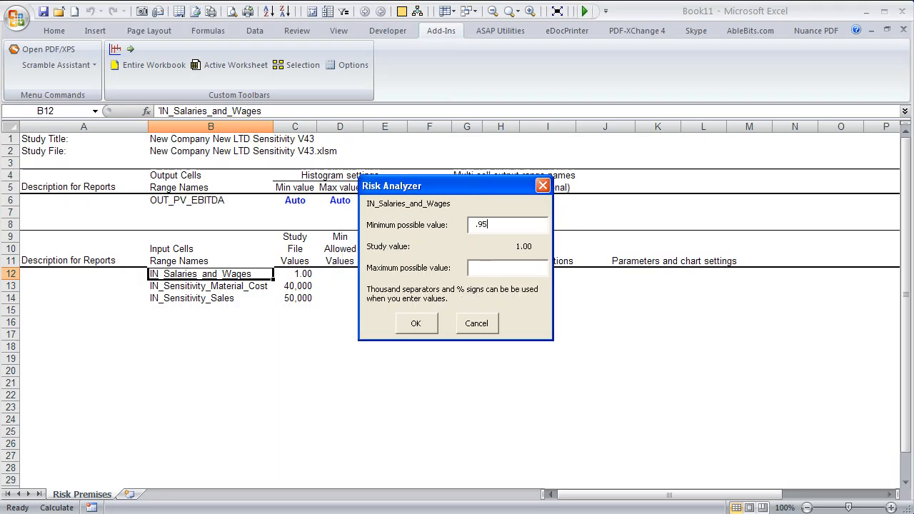
{"action": "key", "text": "Tab"}
{"action": "left_click", "coordinate": [416, 323]}
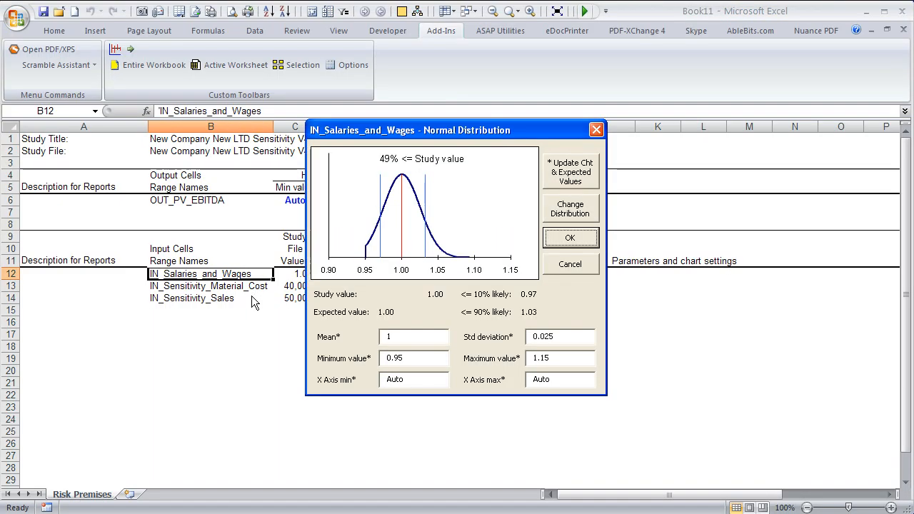
Set the minimum value of the IN_Salaries_and_Wages normal distribution to 0.9 and accept it
{"action": "left_click", "coordinate": [572, 208]}
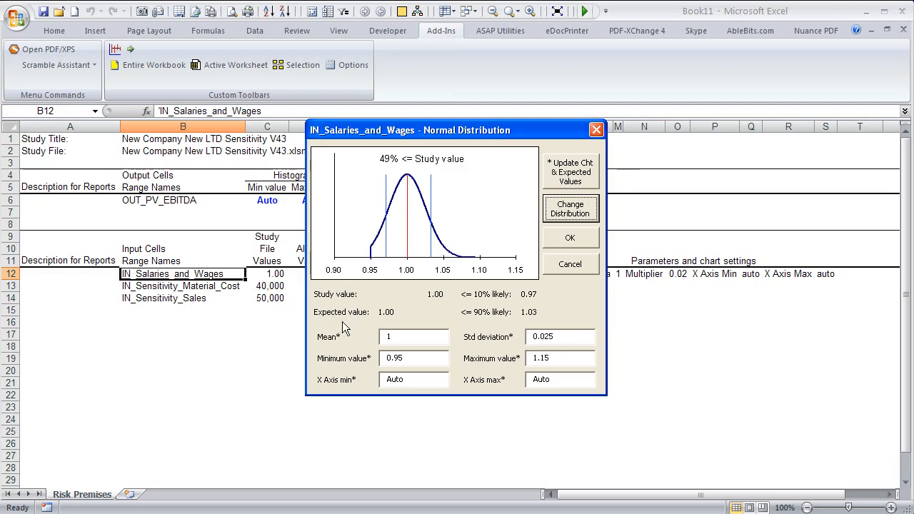
{"action": "left_click", "coordinate": [379, 358]}
{"action": "type", "text": ".9"}
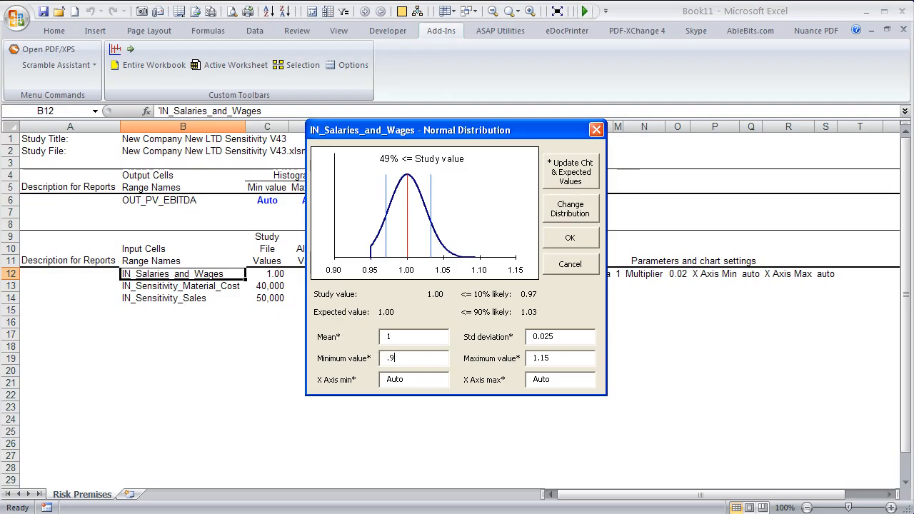
{"action": "left_click", "coordinate": [587, 243]}
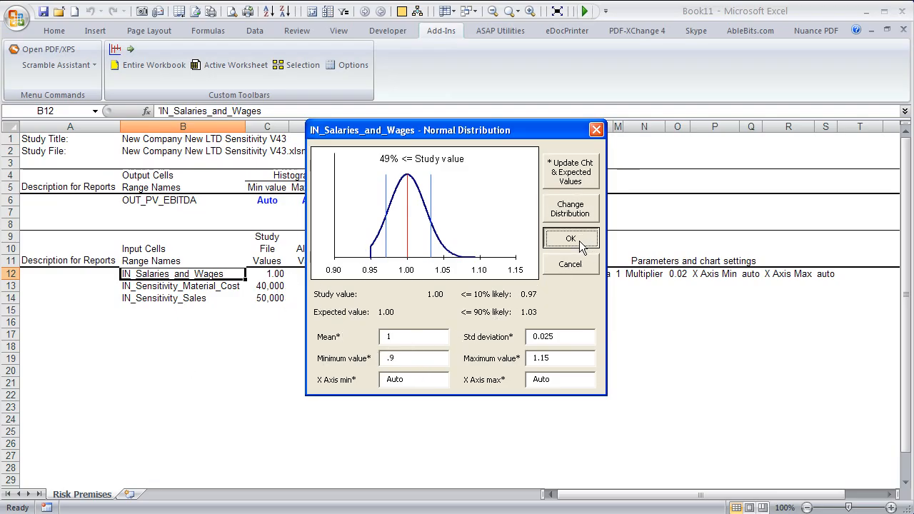
{"action": "left_click", "coordinate": [563, 265]}
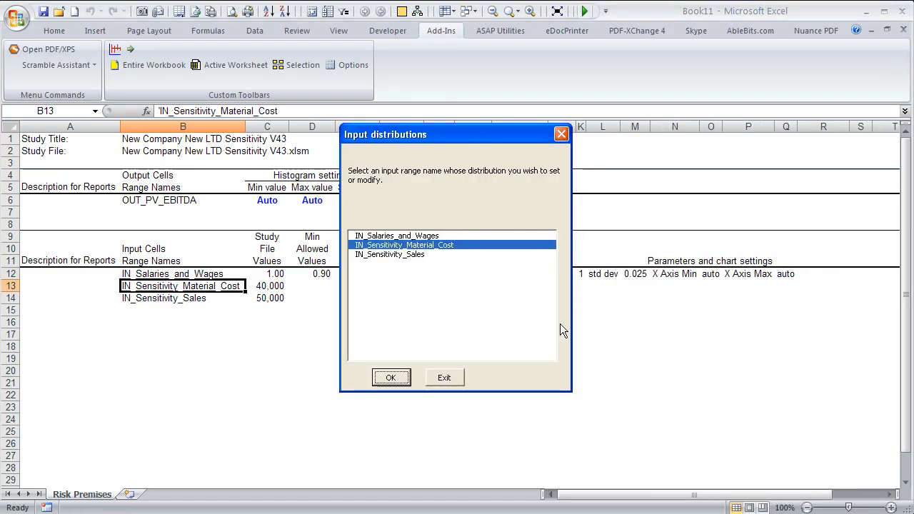
Define normal distributions for IN_Sensitivity_Material_Cost (minimum 38000, maximum 41000) and IN_Sensitivity_Sales (minimum 48000, maximum 52000)
{"action": "left_click", "coordinate": [392, 380]}
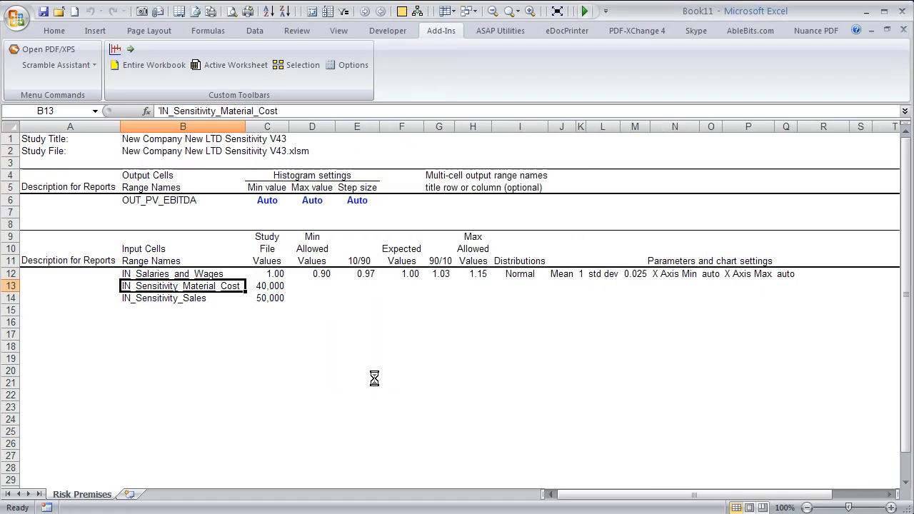
{"action": "left_click", "coordinate": [359, 257]}
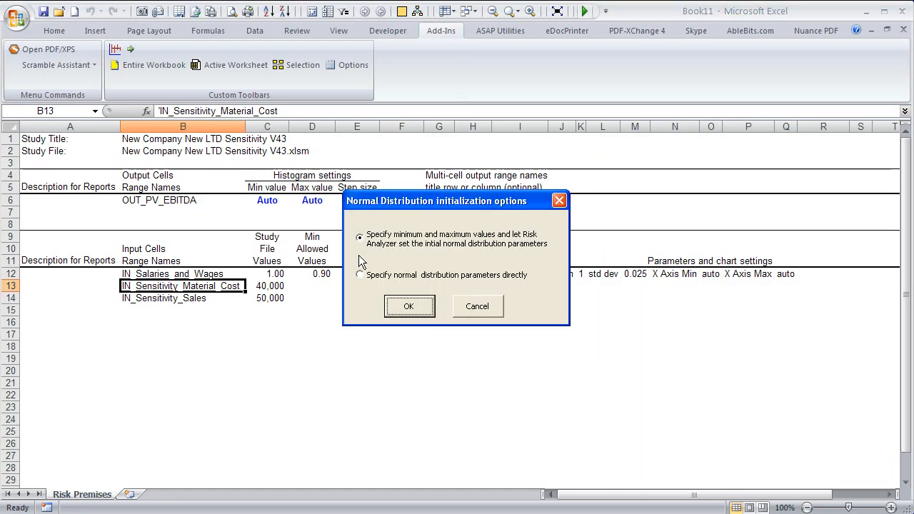
{"action": "left_click", "coordinate": [402, 306]}
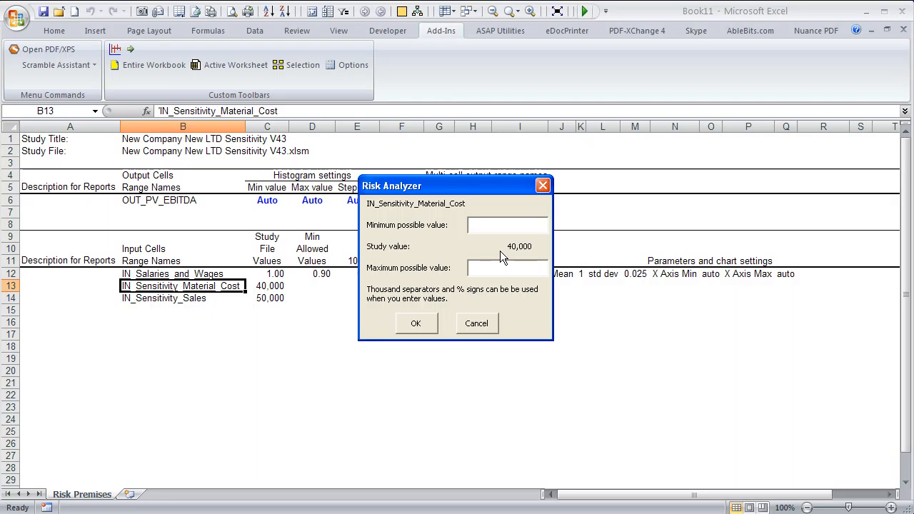
{"action": "type", "text": "38000"}
{"action": "left_click", "coordinate": [412, 322]}
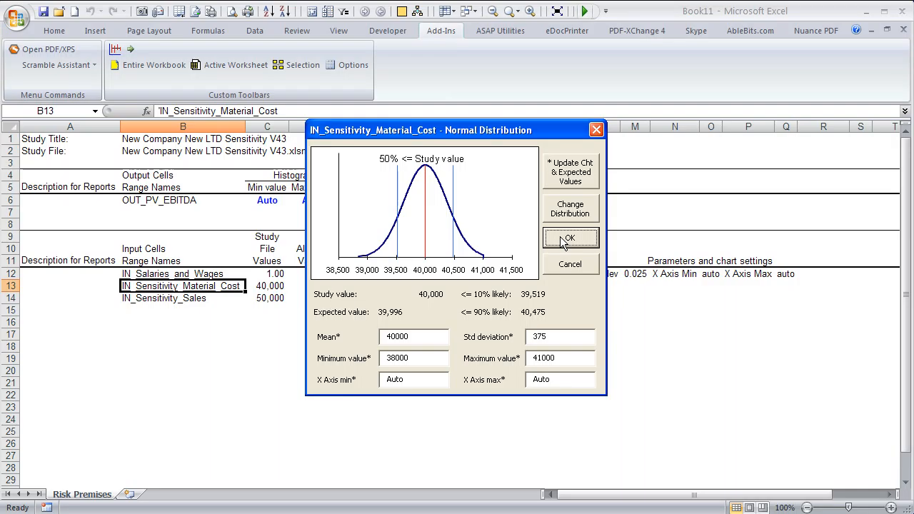
{"action": "left_click", "coordinate": [563, 240]}
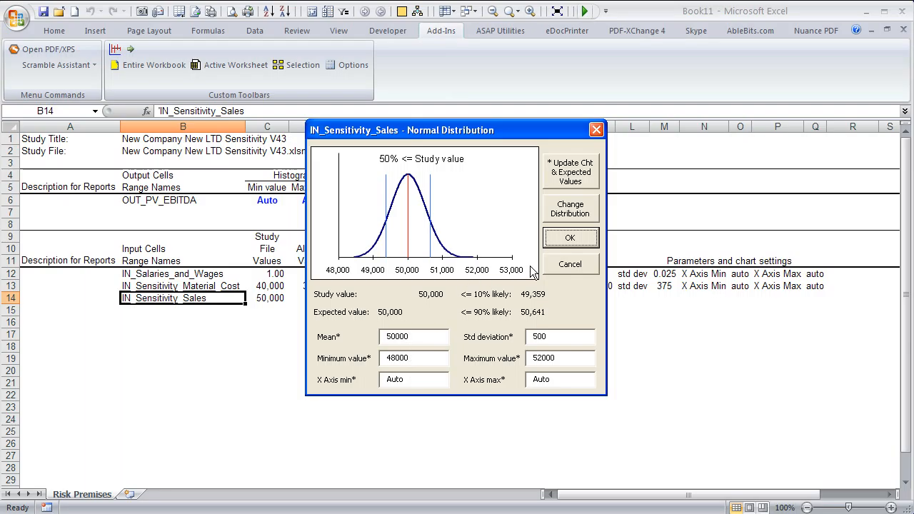
{"action": "left_click", "coordinate": [571, 246]}
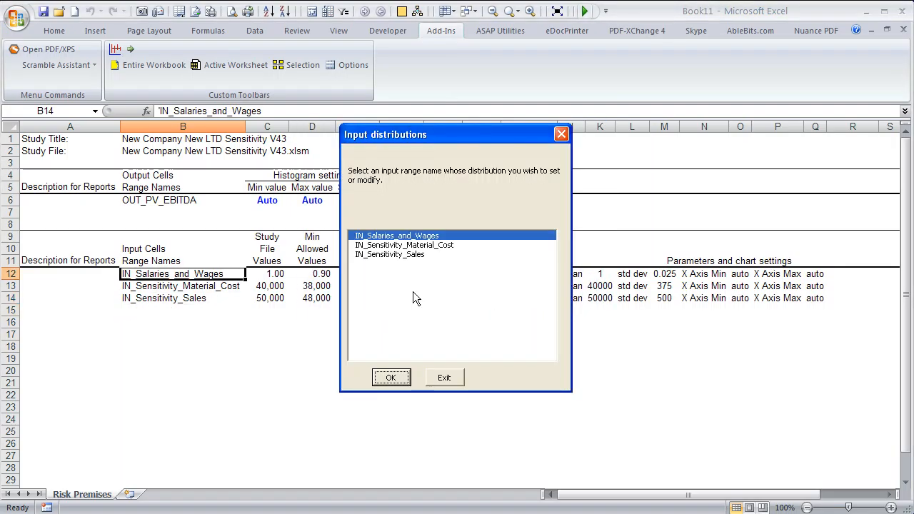
{"action": "left_click", "coordinate": [455, 378]}
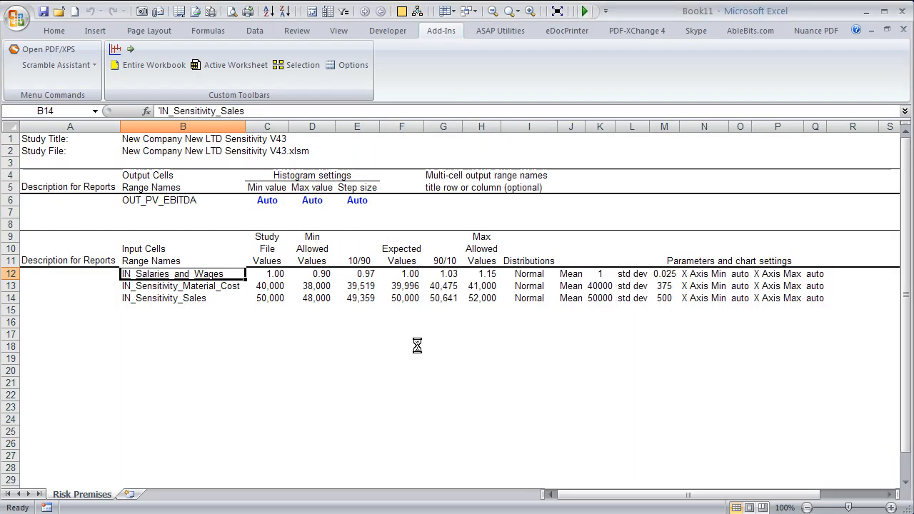
Create input probability distribution reports for IN_Salaries_and_Wages, IN_Sensitivity_Material_Cost and IN_Sensitivity_Sales
{"action": "left_click", "coordinate": [400, 241]}
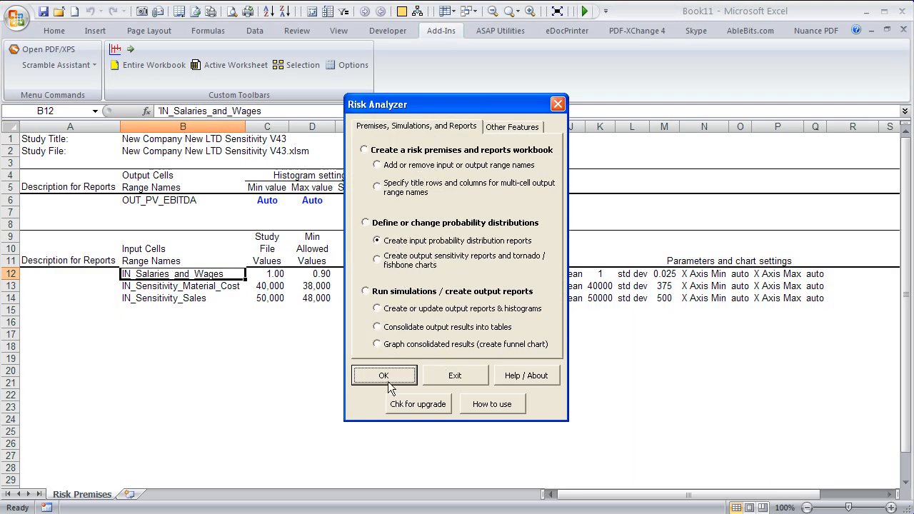
{"action": "left_click", "coordinate": [383, 377]}
{"action": "left_click", "coordinate": [392, 376]}
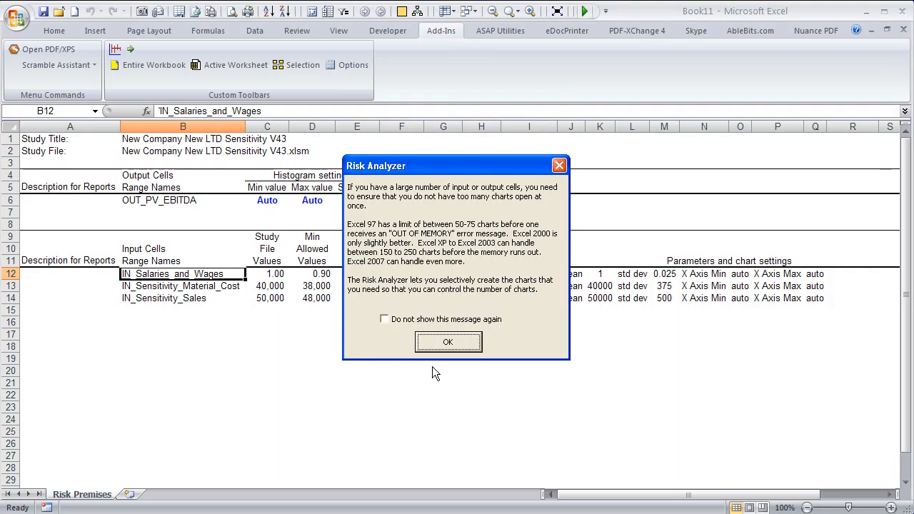
{"action": "left_click", "coordinate": [448, 343]}
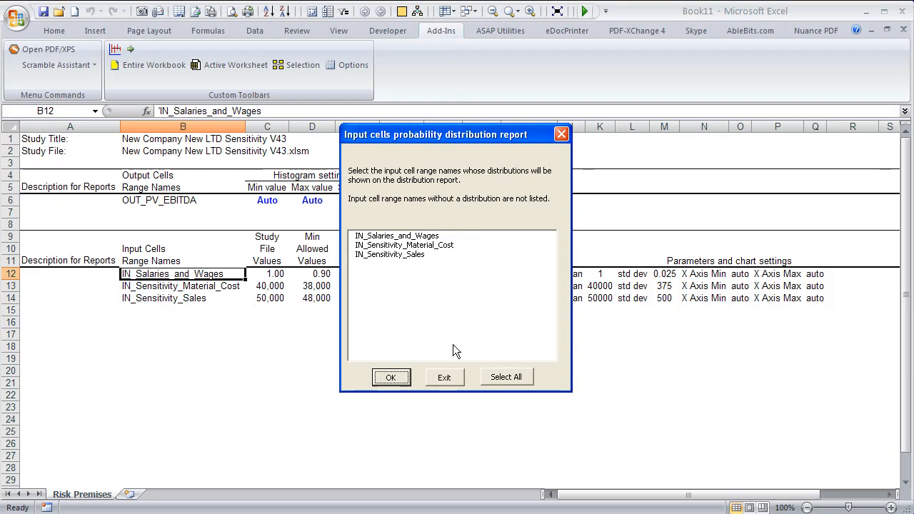
{"action": "left_click", "coordinate": [489, 380]}
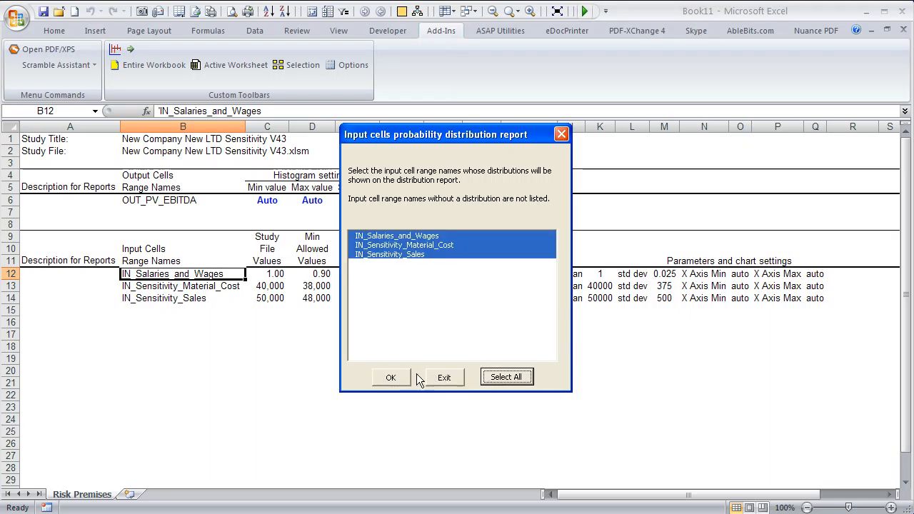
{"action": "left_click", "coordinate": [404, 377]}
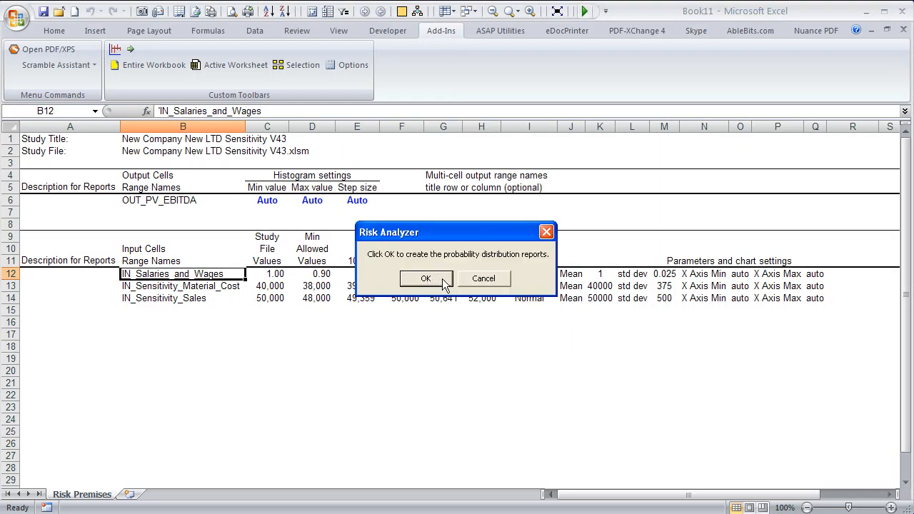
{"action": "left_click", "coordinate": [421, 283]}
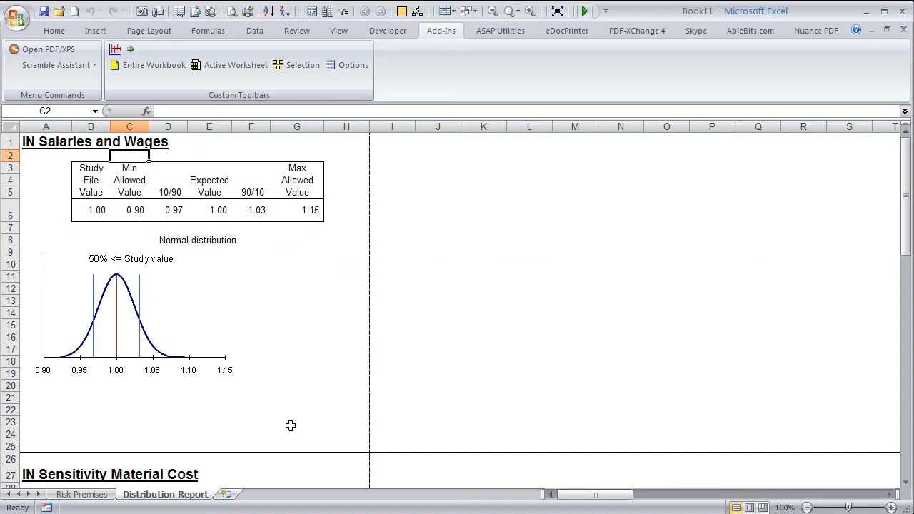
Examine the value tables and normal distribution curves for wages, material cost and sales in the Distribution Report
{"action": "scroll", "coordinate": [283, 351], "scroll_direction": "down", "scroll_amount": 5}
{"action": "scroll", "coordinate": [283, 351], "scroll_direction": "down", "scroll_amount": 13}
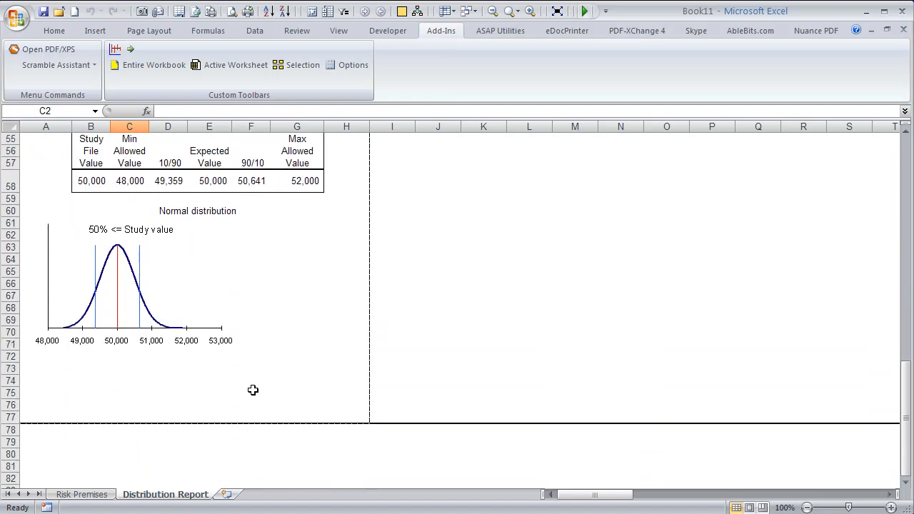
{"action": "scroll", "coordinate": [253, 390], "scroll_direction": "up", "scroll_amount": 18}
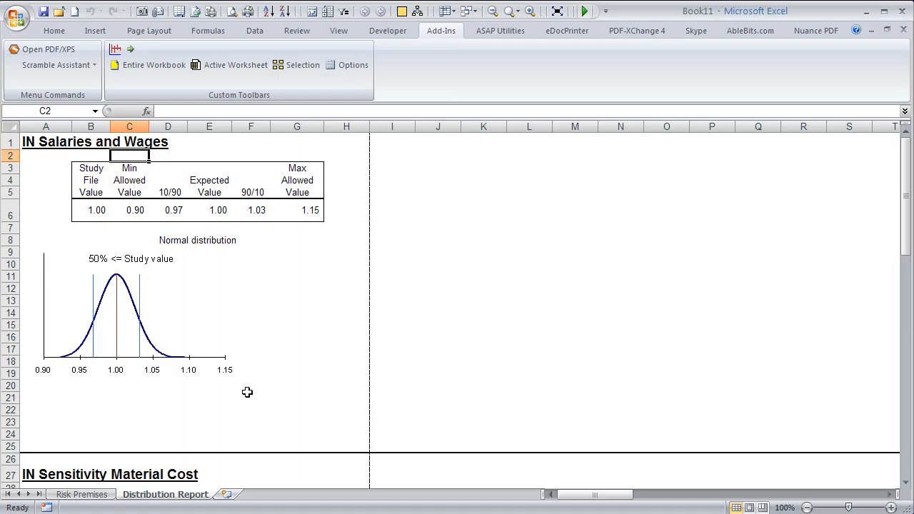
{"action": "scroll", "coordinate": [247, 392], "scroll_direction": "down", "scroll_amount": 8}
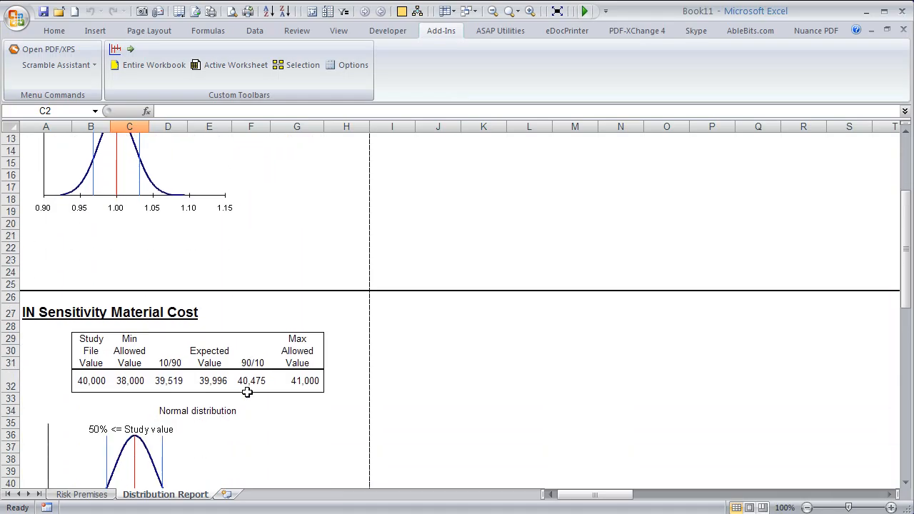
{"action": "scroll", "coordinate": [241, 408], "scroll_direction": "down", "scroll_amount": 7}
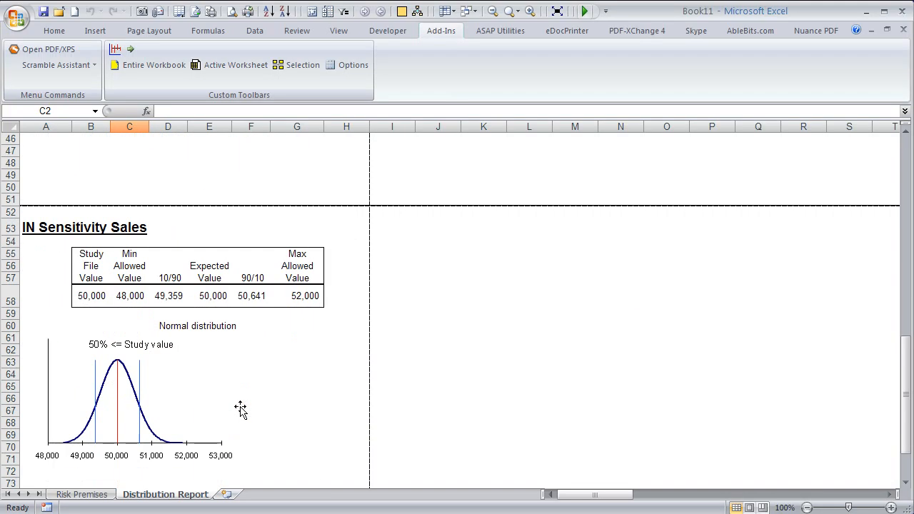
{"action": "scroll", "coordinate": [241, 409], "scroll_direction": "up", "scroll_amount": 3}
{"action": "scroll", "coordinate": [240, 409], "scroll_direction": "up", "scroll_amount": 3}
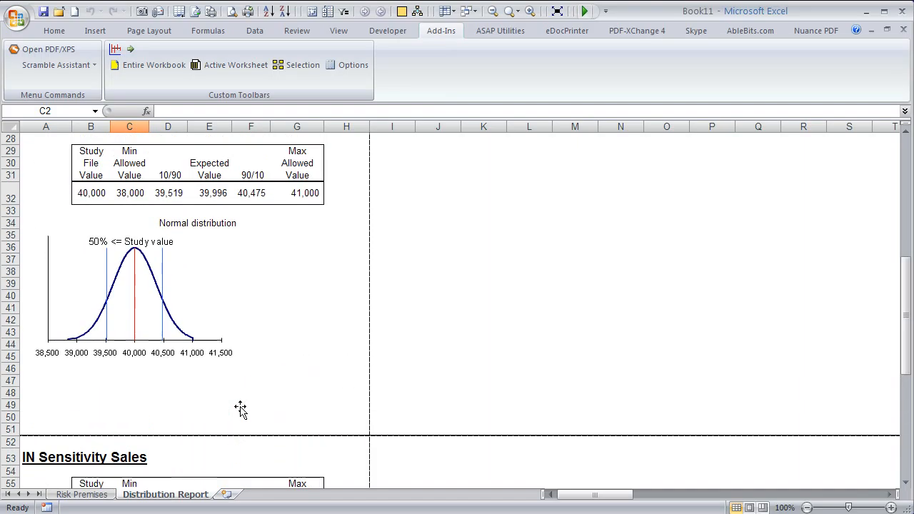
{"action": "scroll", "coordinate": [240, 408], "scroll_direction": "up", "scroll_amount": 9}
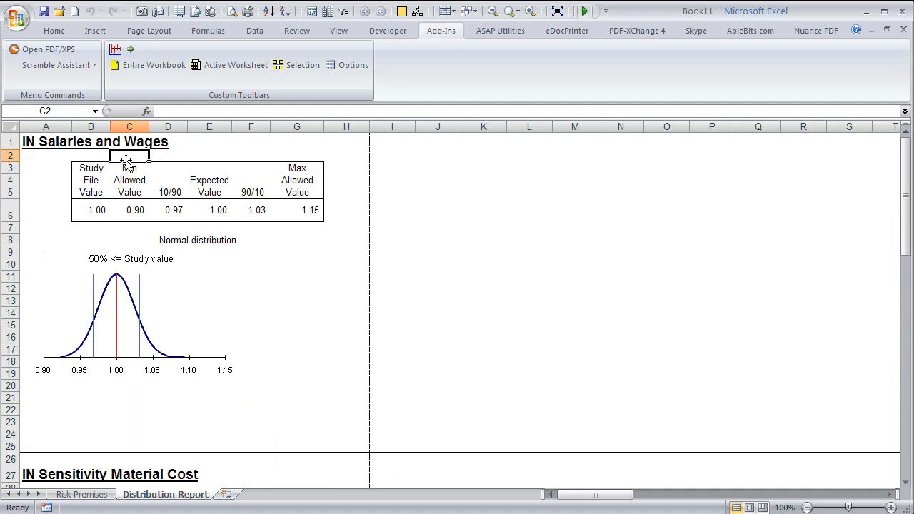
Create an output sensitivity report for OUT_PV_EBITDA using all three inputs, ordered as in the Risk Premises worksheet
{"action": "left_click", "coordinate": [117, 48]}
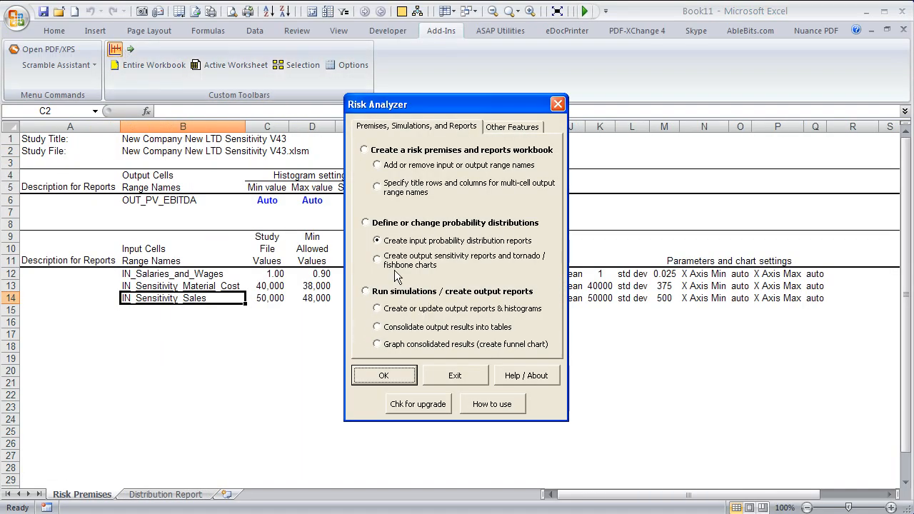
{"action": "left_click", "coordinate": [386, 261]}
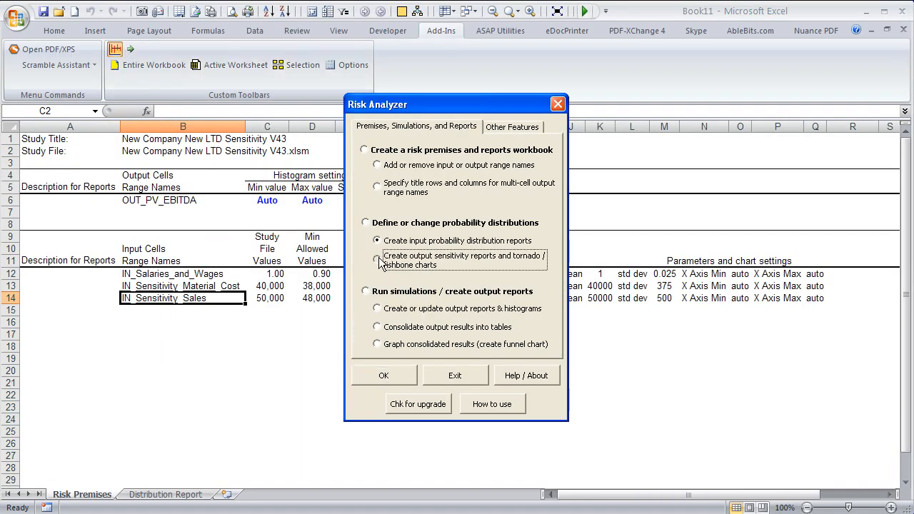
{"action": "left_click", "coordinate": [374, 379]}
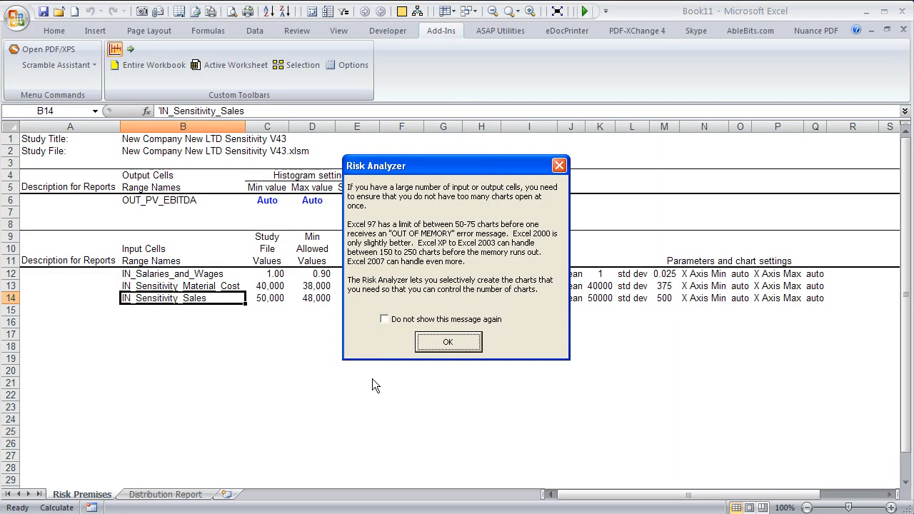
{"action": "left_click", "coordinate": [440, 346]}
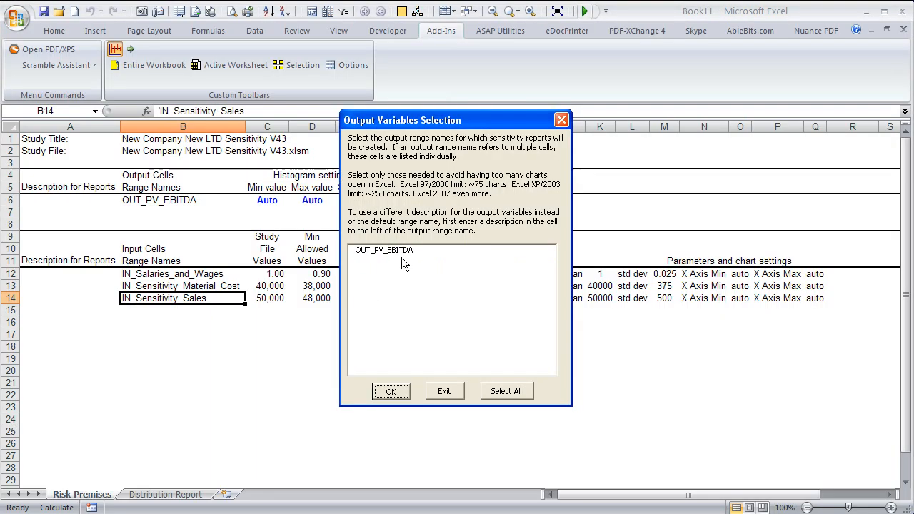
{"action": "left_click", "coordinate": [402, 251]}
{"action": "left_click", "coordinate": [391, 393]}
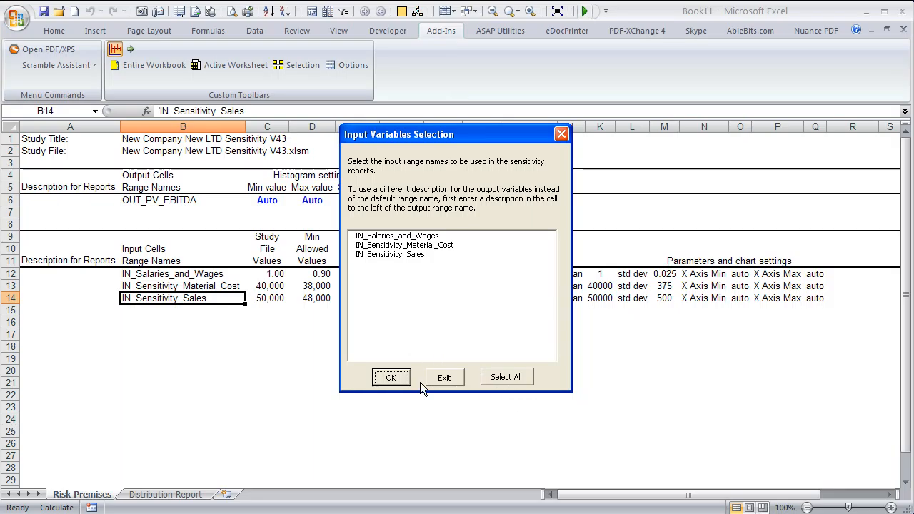
{"action": "left_click", "coordinate": [499, 382]}
{"action": "left_click", "coordinate": [391, 378]}
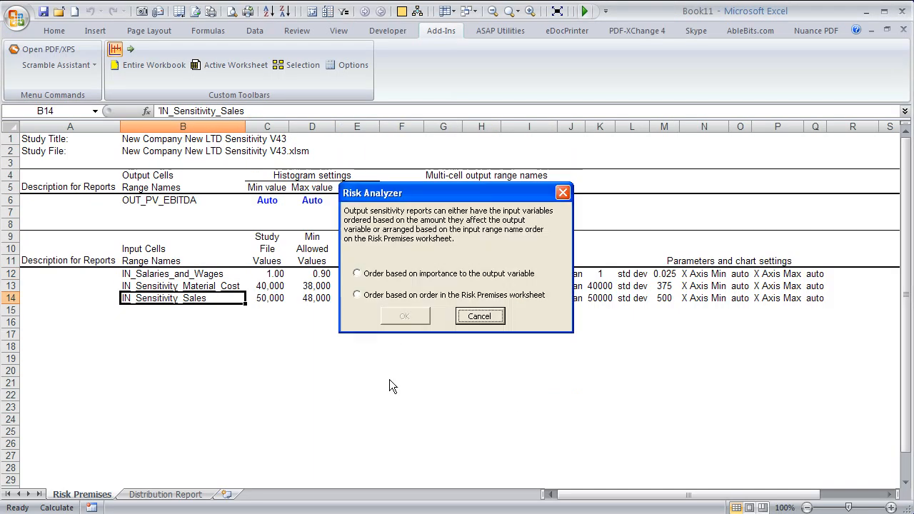
{"action": "left_click", "coordinate": [382, 295]}
{"action": "left_click", "coordinate": [404, 316]}
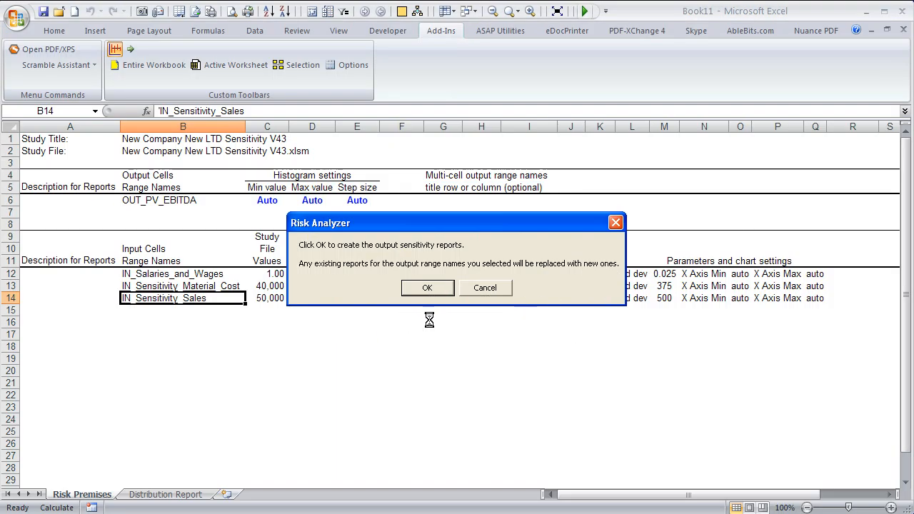
{"action": "left_click", "coordinate": [427, 289]}
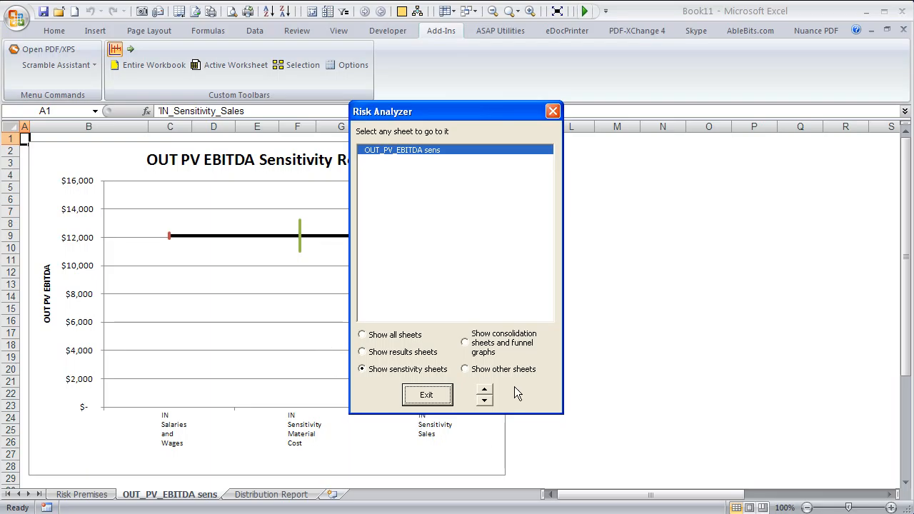
Go to the OUT_PV_EBITDA sens sheet and examine its sensitivity chart and the variance table beneath it
{"action": "left_click", "coordinate": [431, 153]}
{"action": "double_click", "coordinate": [430, 152]}
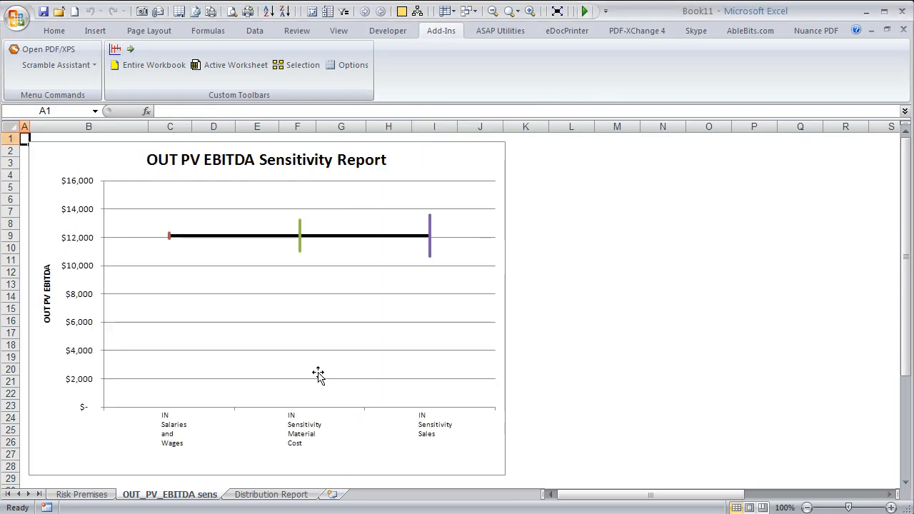
{"action": "left_click", "coordinate": [668, 353]}
{"action": "scroll", "coordinate": [669, 353], "scroll_direction": "down", "scroll_amount": 9}
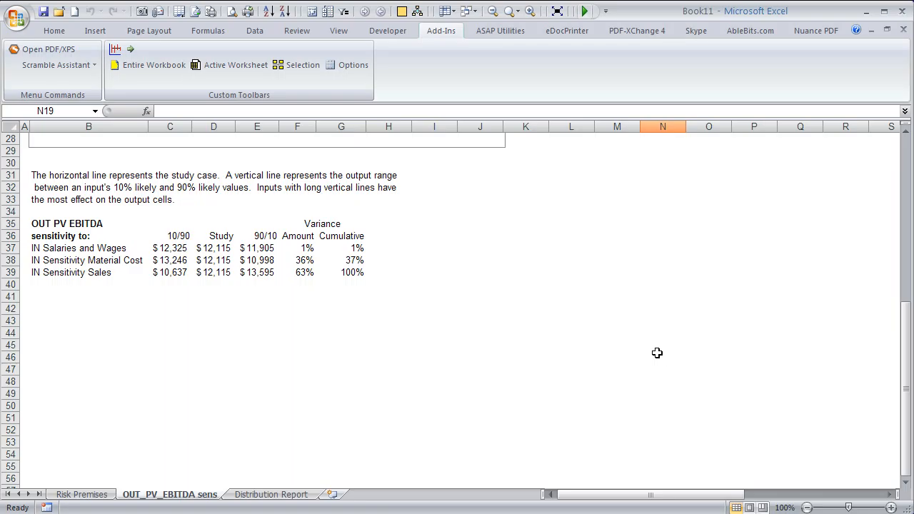
{"action": "scroll", "coordinate": [457, 267], "scroll_direction": "up", "scroll_amount": 4}
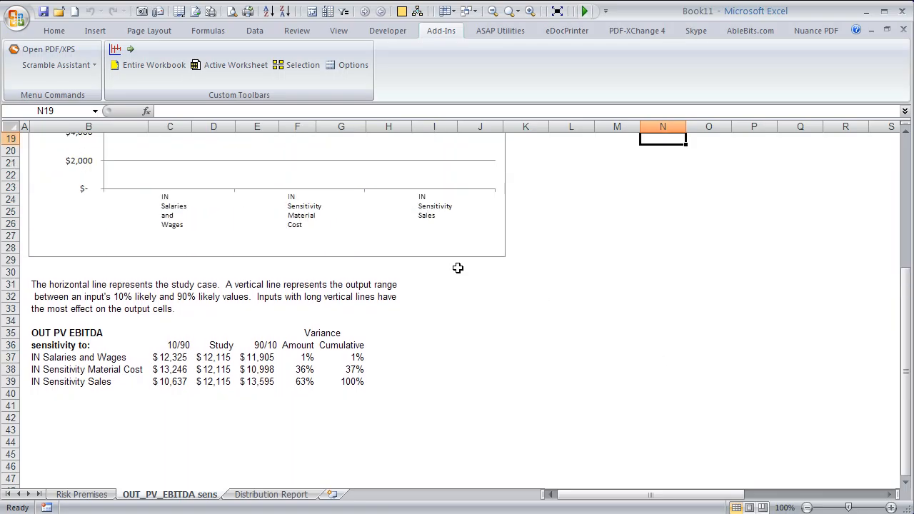
{"action": "scroll", "coordinate": [457, 349], "scroll_direction": "down", "scroll_amount": 3}
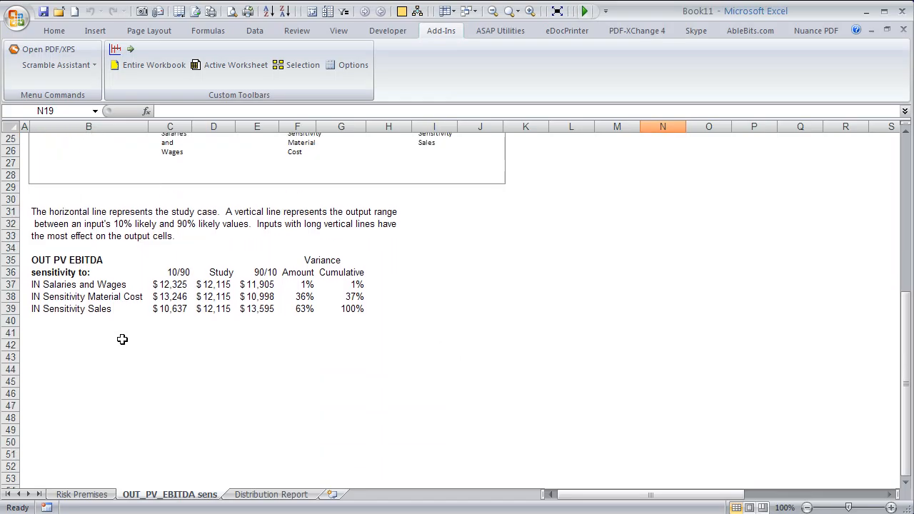
Compare the input lines in the OUT PV EBITDA sensitivity chart with the variance amounts in the table beneath it
{"action": "scroll", "coordinate": [196, 383], "scroll_direction": "up", "scroll_amount": 8}
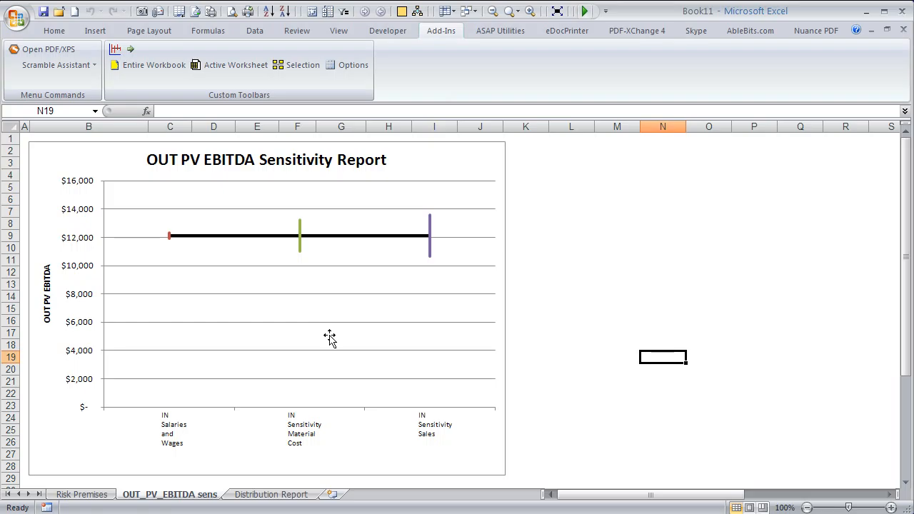
{"action": "scroll", "coordinate": [329, 338], "scroll_direction": "down", "scroll_amount": 8}
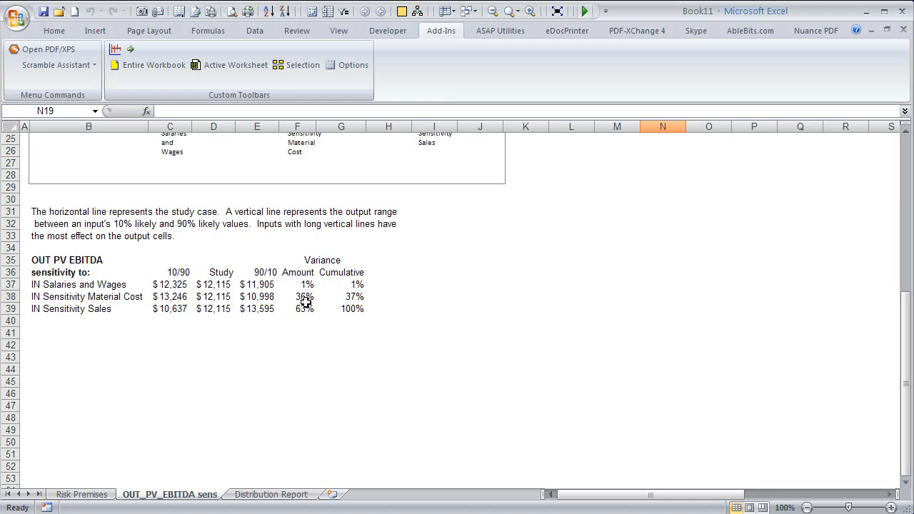
{"action": "scroll", "coordinate": [307, 332], "scroll_direction": "down", "scroll_amount": 3}
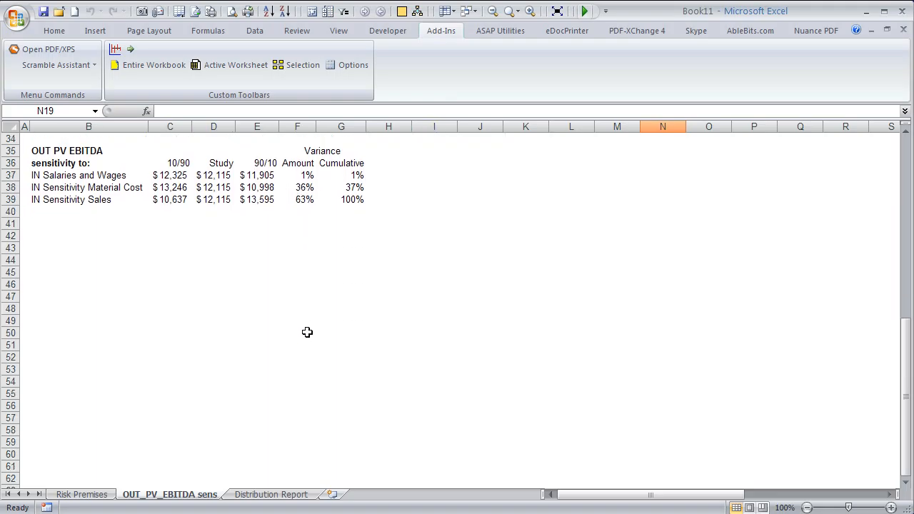
{"action": "scroll", "coordinate": [307, 332], "scroll_direction": "up", "scroll_amount": 11}
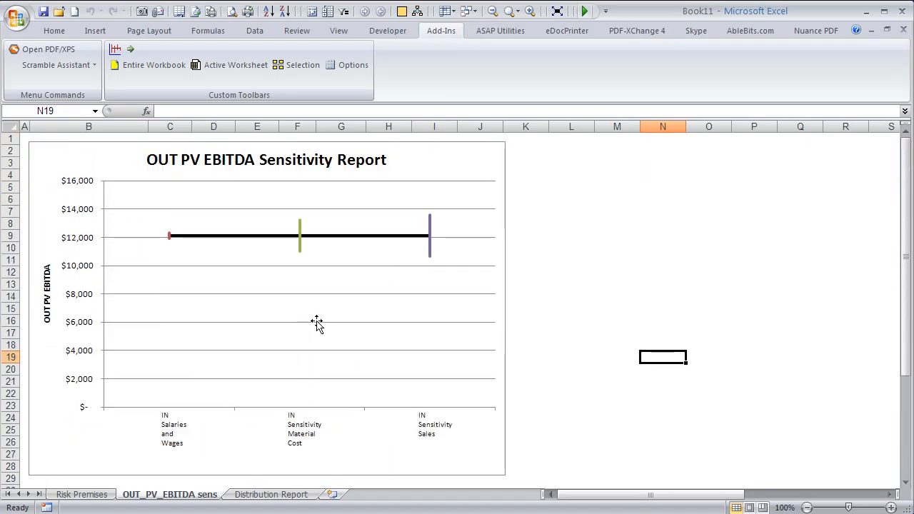
Run 200 simulations with a new random number seed, returning OUT_PV_EBITDA and using all three input range names
{"action": "left_click", "coordinate": [115, 48]}
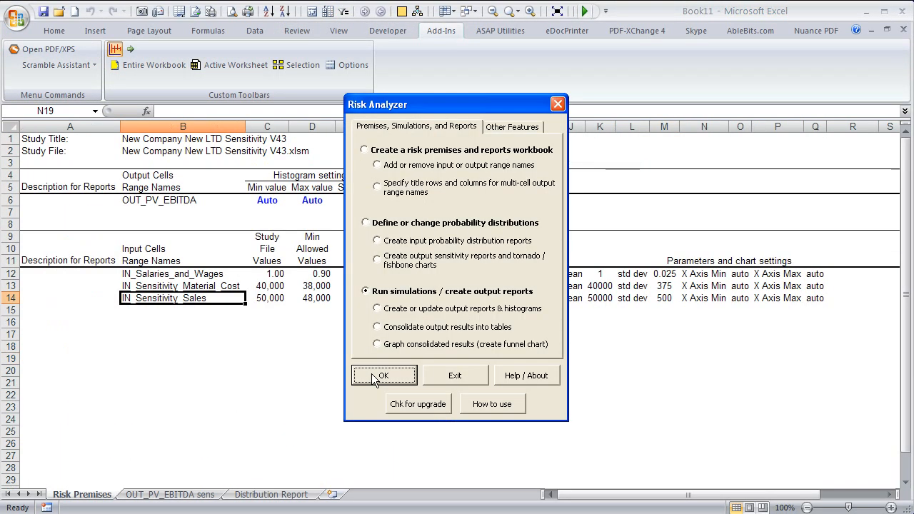
{"action": "left_click", "coordinate": [372, 373]}
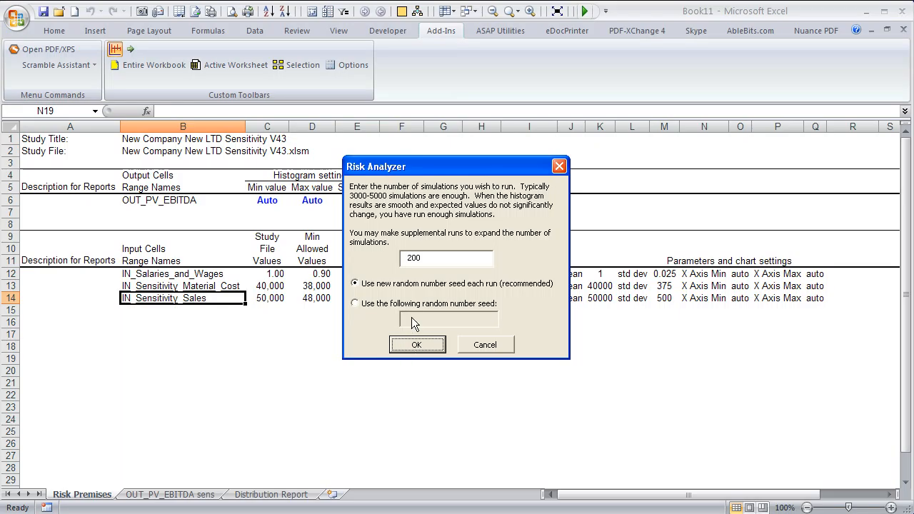
{"action": "left_click", "coordinate": [419, 344]}
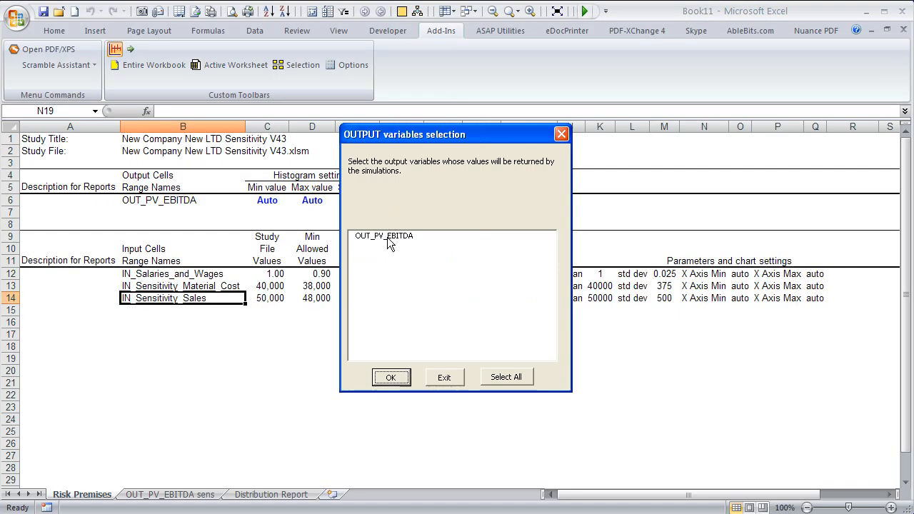
{"action": "left_click", "coordinate": [388, 236]}
{"action": "left_click", "coordinate": [392, 376]}
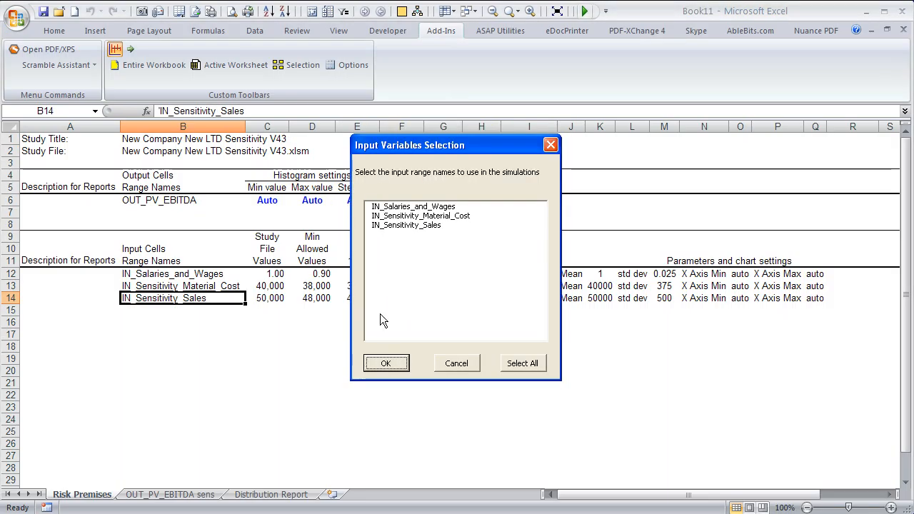
{"action": "left_click", "coordinate": [504, 367]}
{"action": "left_click", "coordinate": [399, 366]}
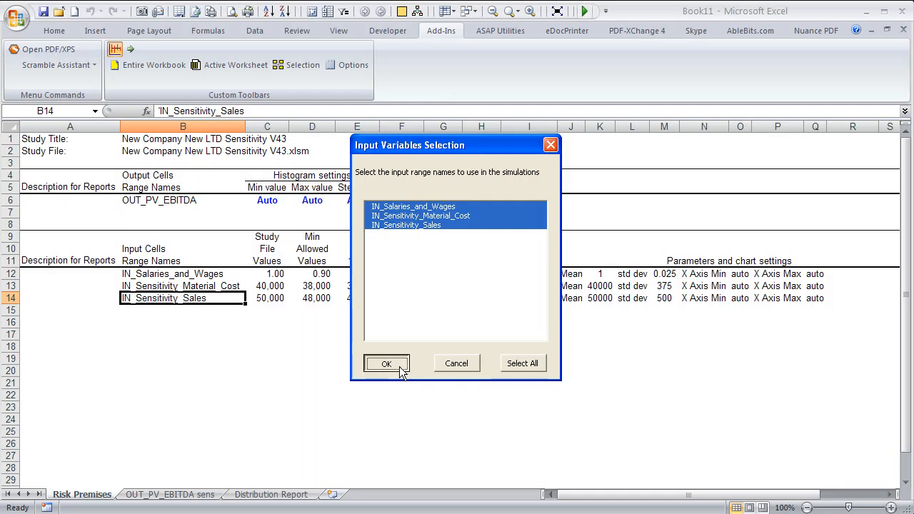
{"action": "left_click", "coordinate": [426, 288]}
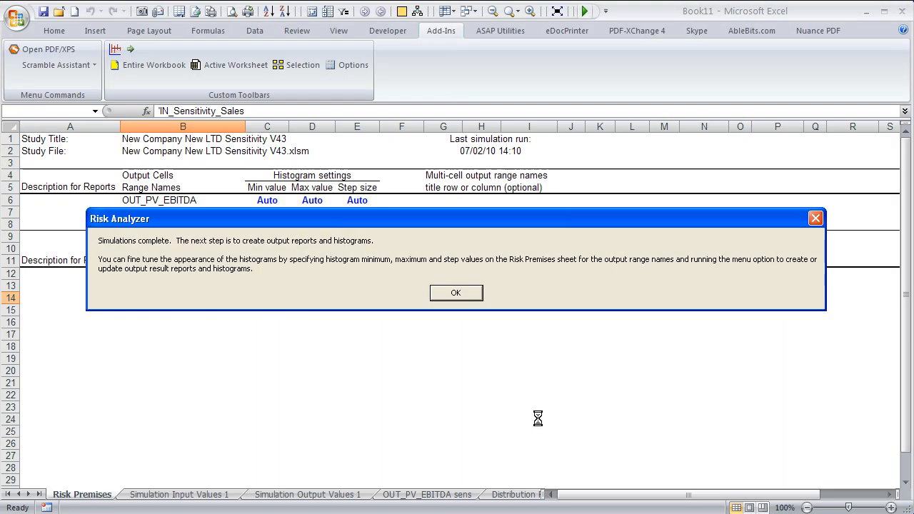
{"action": "left_click", "coordinate": [455, 292]}
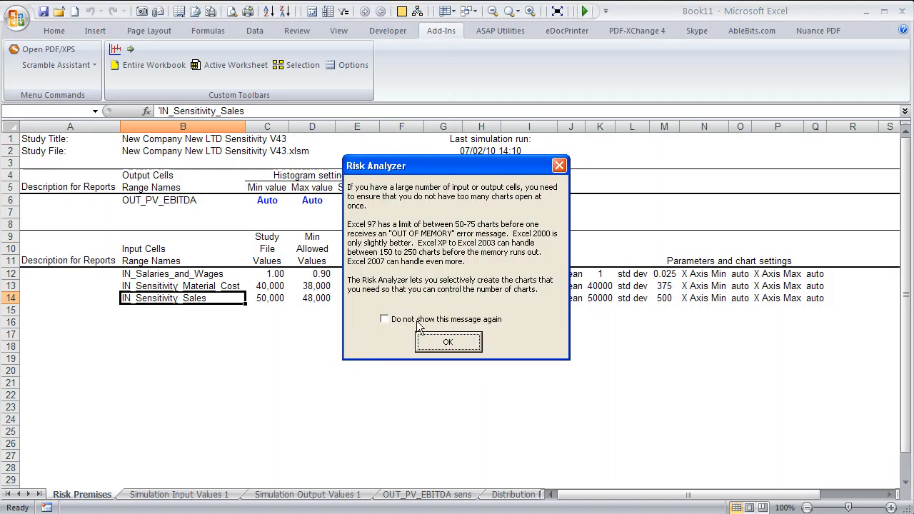
Create the output result reports for OUT_PV_EBITDA from the completed simulations
{"action": "left_click", "coordinate": [447, 342]}
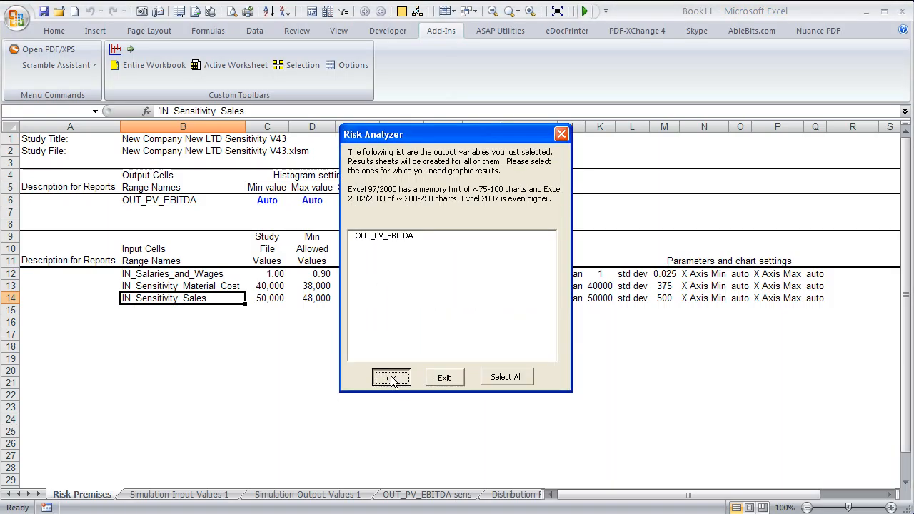
{"action": "left_click", "coordinate": [392, 380]}
{"action": "left_click", "coordinate": [437, 283]}
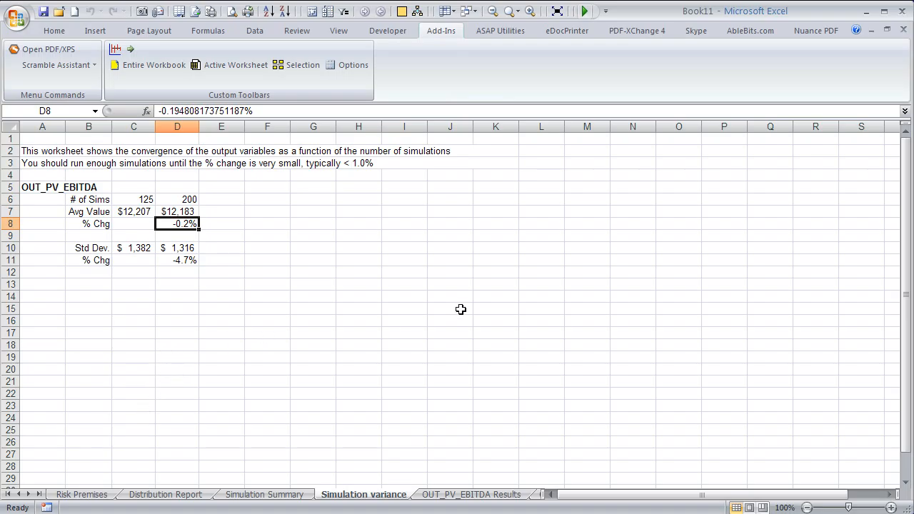
Review the Risk Premises, Distribution Report, Simulation Summary, Simulation variance, OUT_PV_EBITDA Results and OUT_PV_EBITDA sens sheets
{"action": "left_click", "coordinate": [94, 495]}
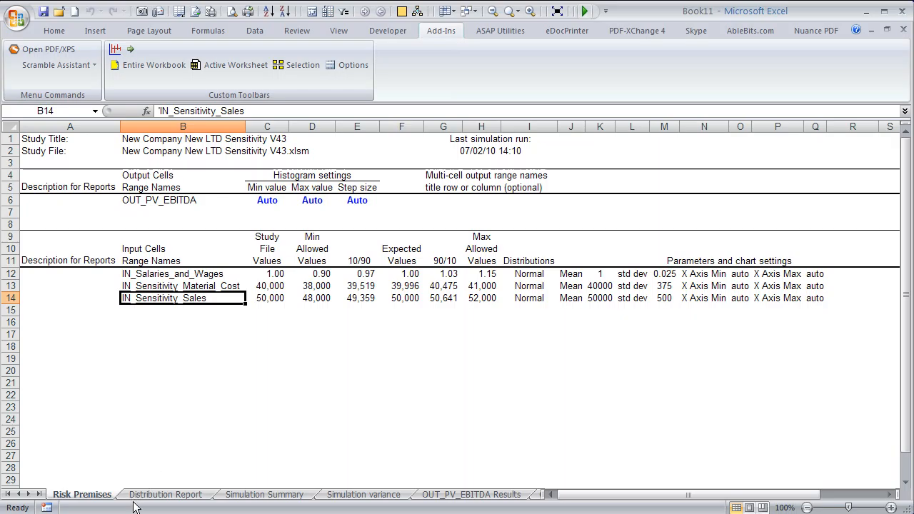
{"action": "left_click", "coordinate": [190, 498]}
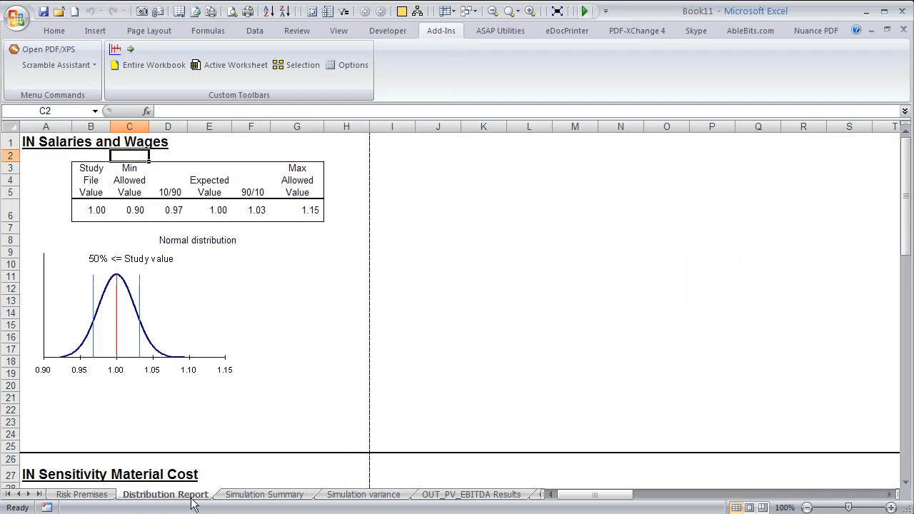
{"action": "left_click", "coordinate": [284, 497]}
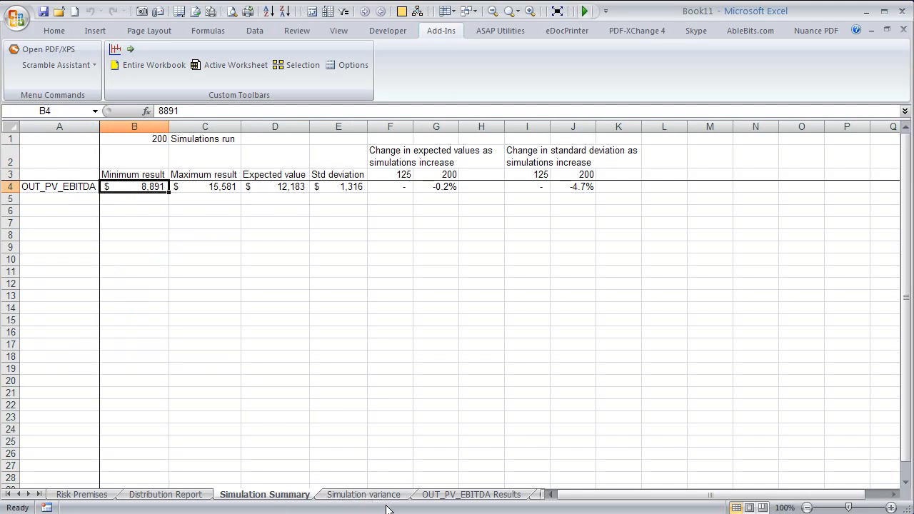
{"action": "left_click", "coordinate": [387, 499]}
{"action": "left_click", "coordinate": [496, 497]}
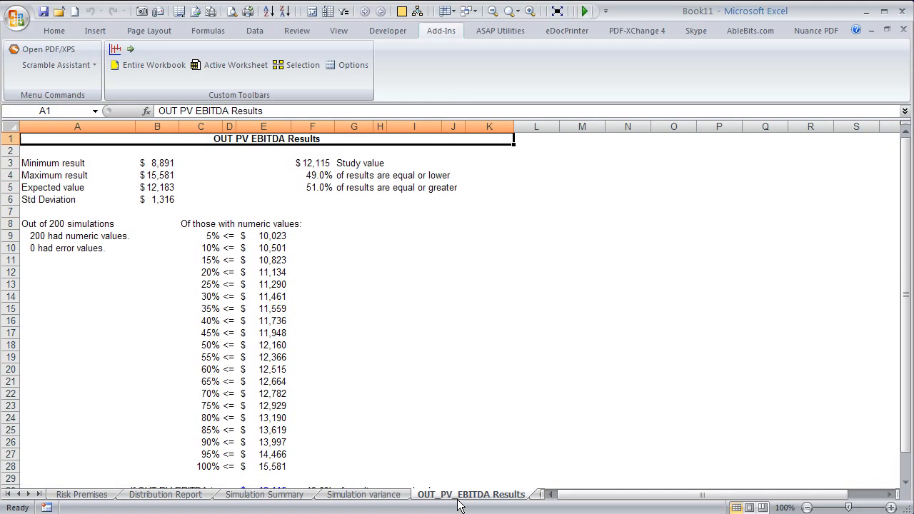
{"action": "left_click", "coordinate": [535, 498]}
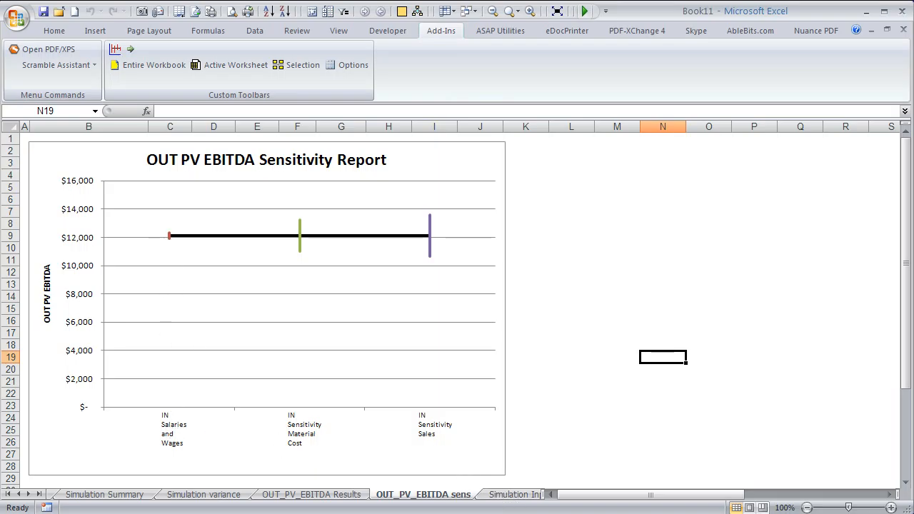
Examine the individual simulation runs in the Simulation Input Values 1 and Simulation Output Values 1 sheets
{"action": "left_click", "coordinate": [514, 495]}
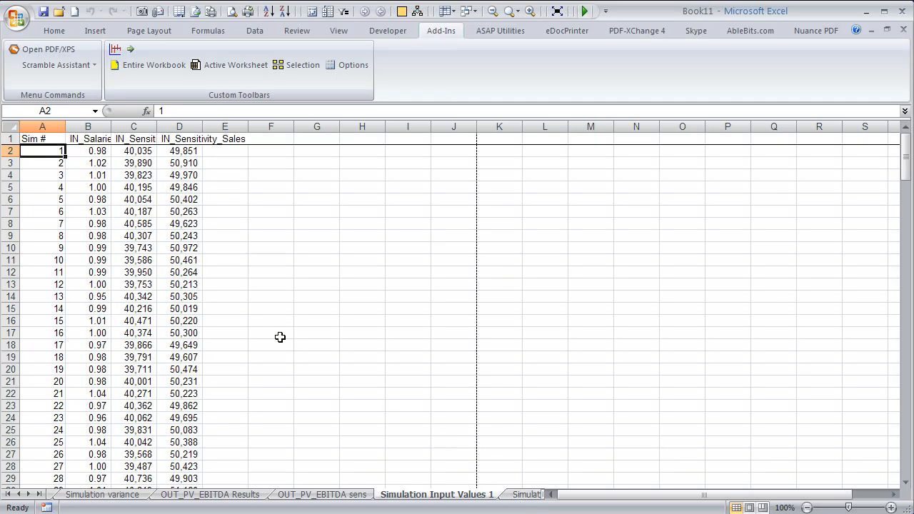
{"action": "key", "text": "ctrl+End"}
{"action": "key", "text": "ctrl+Up"}
{"action": "key", "text": "Down"}
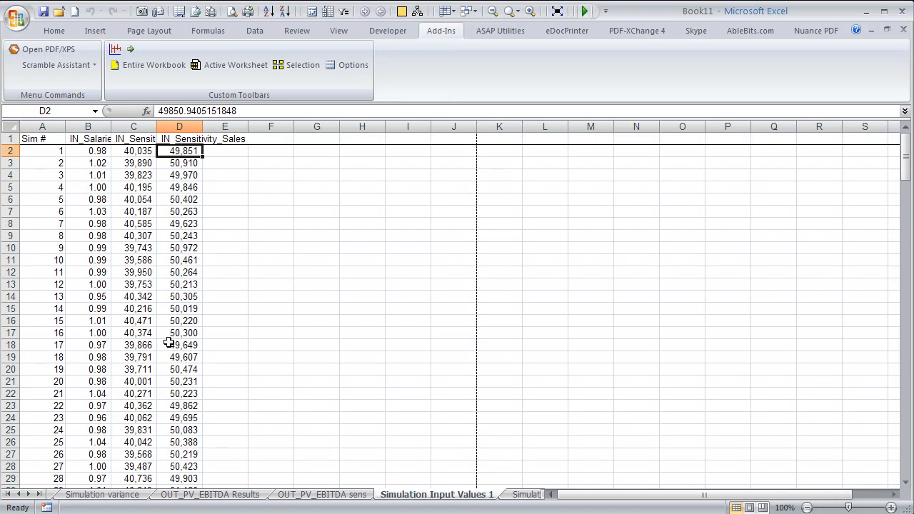
{"action": "key", "text": "ctrl+Page_Down"}
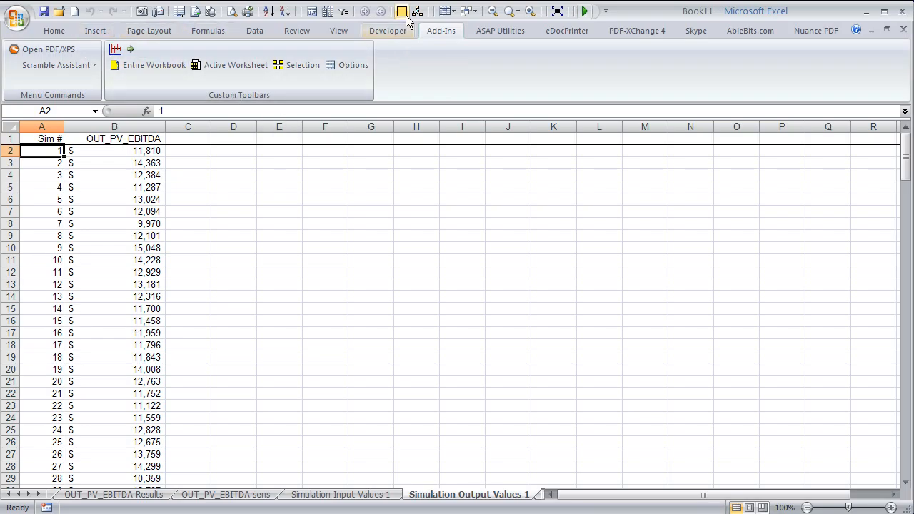
Switch to the New Company New LTD Sensitivity V43.xlsm workbook and transfer the final balances from the Manual Sensitivity Analysis section
{"action": "left_click", "coordinate": [470, 12]}
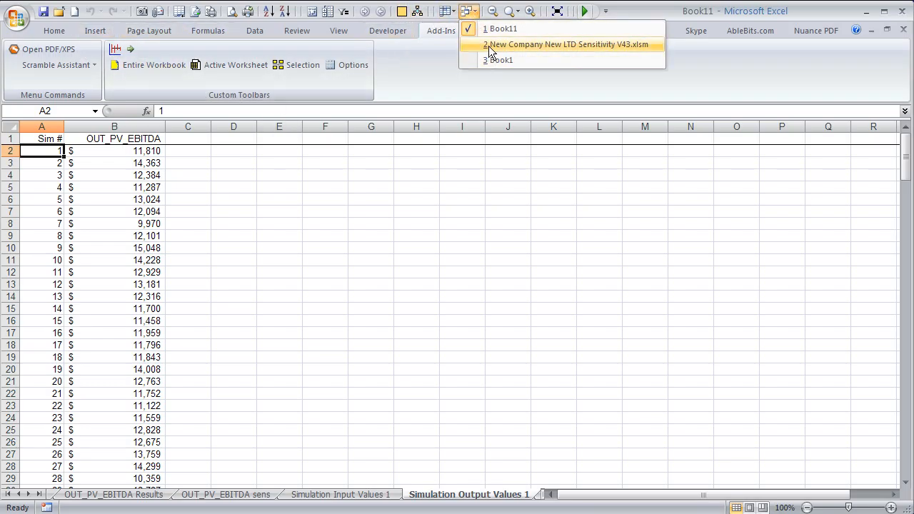
{"action": "left_click", "coordinate": [488, 45]}
{"action": "scroll", "coordinate": [284, 329], "scroll_direction": "up", "scroll_amount": 6}
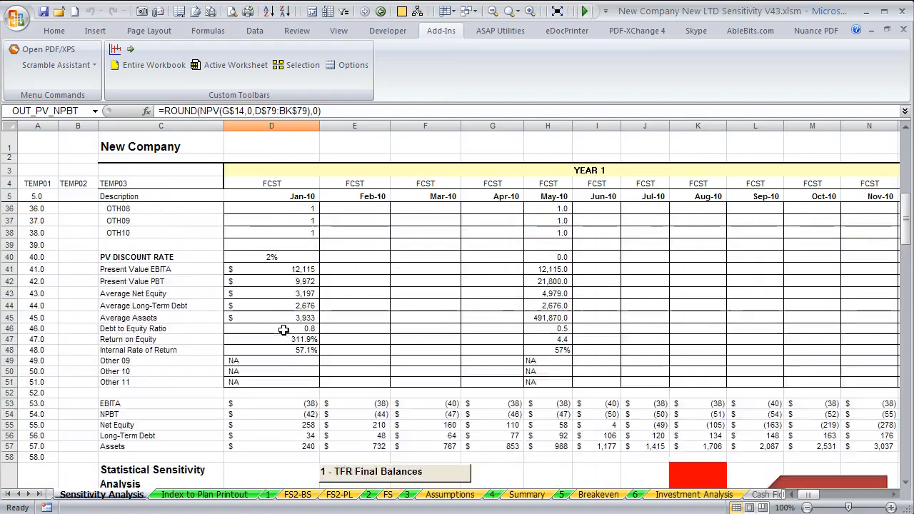
{"action": "scroll", "coordinate": [284, 329], "scroll_direction": "up", "scroll_amount": 10}
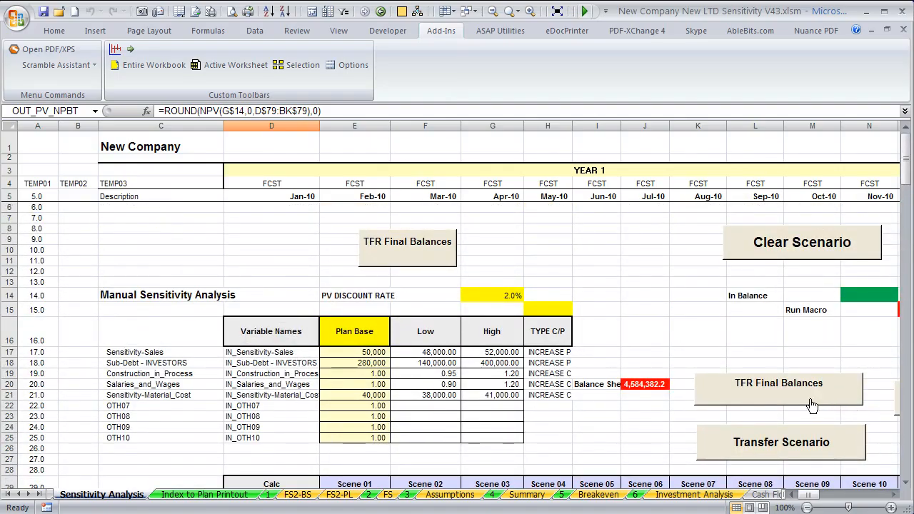
{"action": "left_click", "coordinate": [812, 405]}
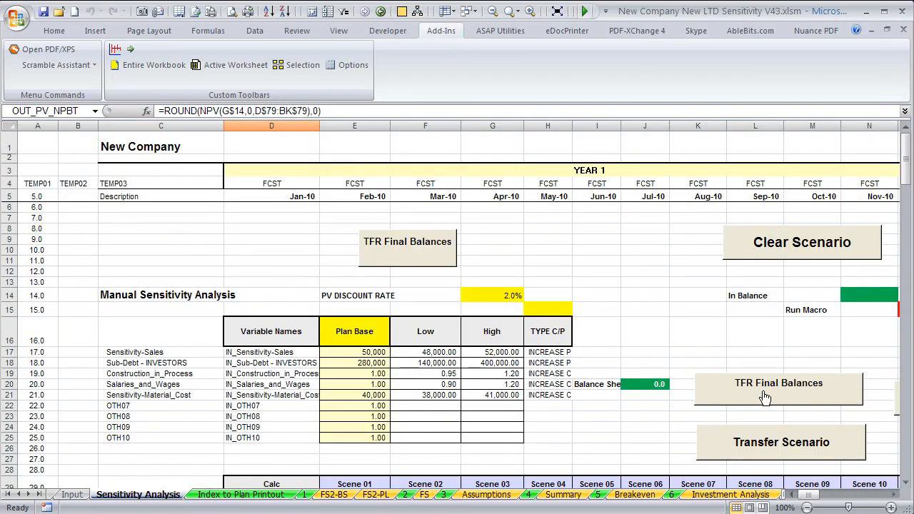
Transfer the calculated scenario into Scene 01 and select its Present Value EBITA figure
{"action": "left_click", "coordinate": [769, 441]}
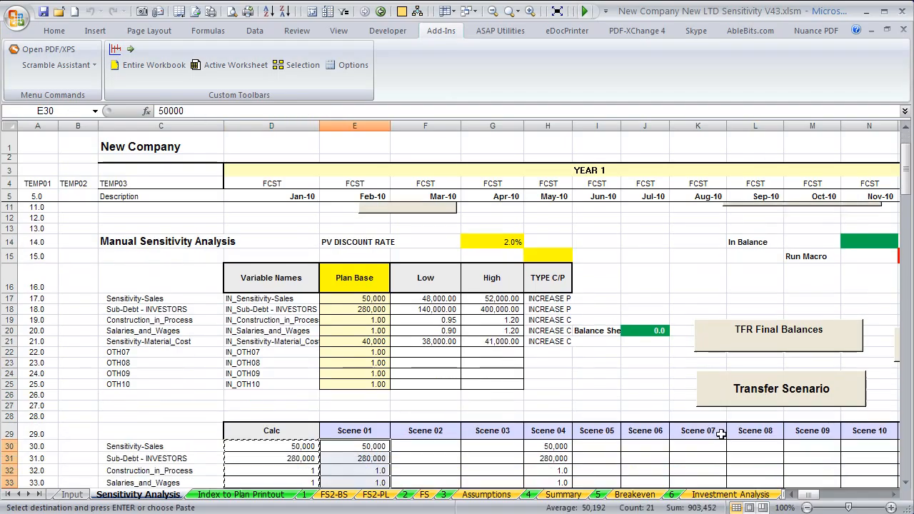
{"action": "scroll", "coordinate": [492, 453], "scroll_direction": "down", "scroll_amount": 1}
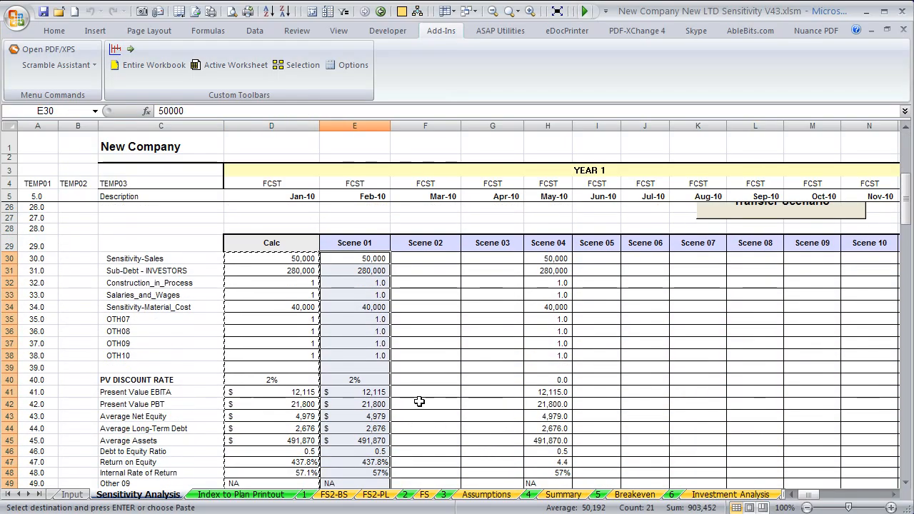
{"action": "left_click", "coordinate": [372, 392]}
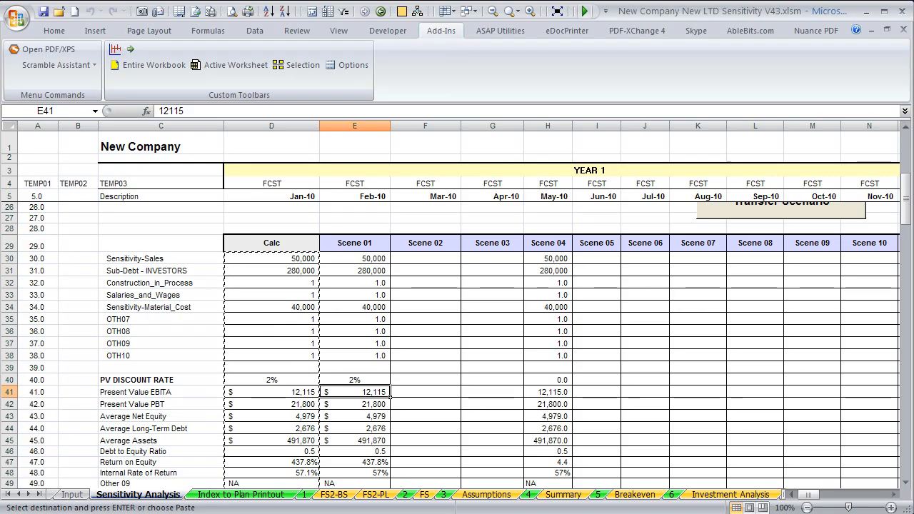
Return to the Book11 workbook and check the study value and expected value on the OUT_PV_EBITDA Results sheet
{"action": "left_click", "coordinate": [469, 12]}
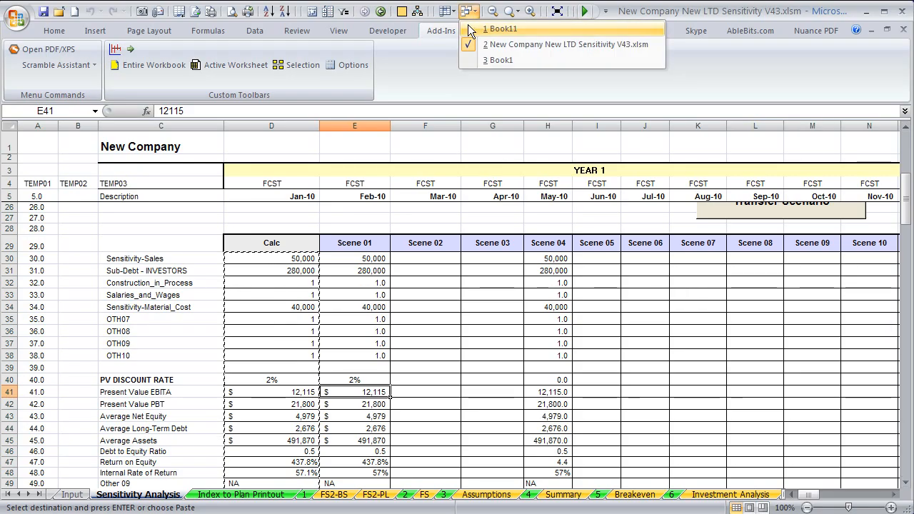
{"action": "left_click", "coordinate": [505, 29]}
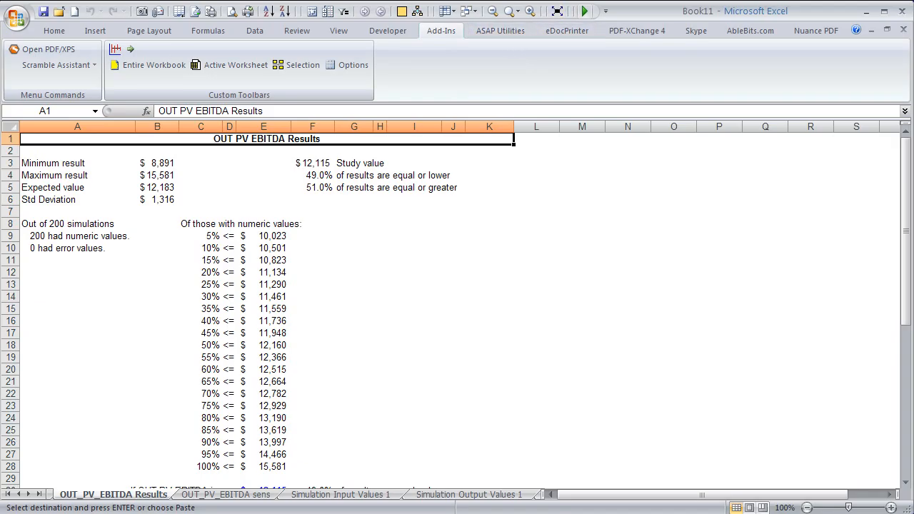
{"action": "left_click", "coordinate": [318, 163]}
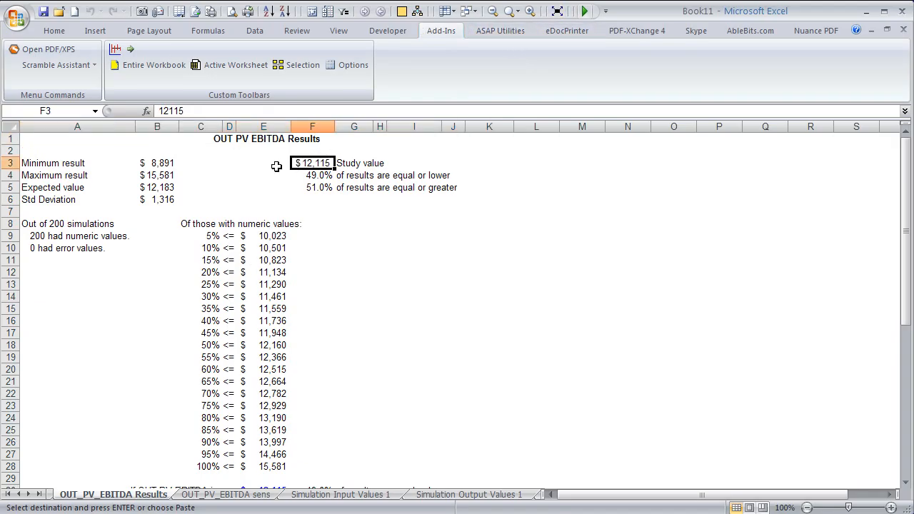
{"action": "left_click", "coordinate": [160, 191]}
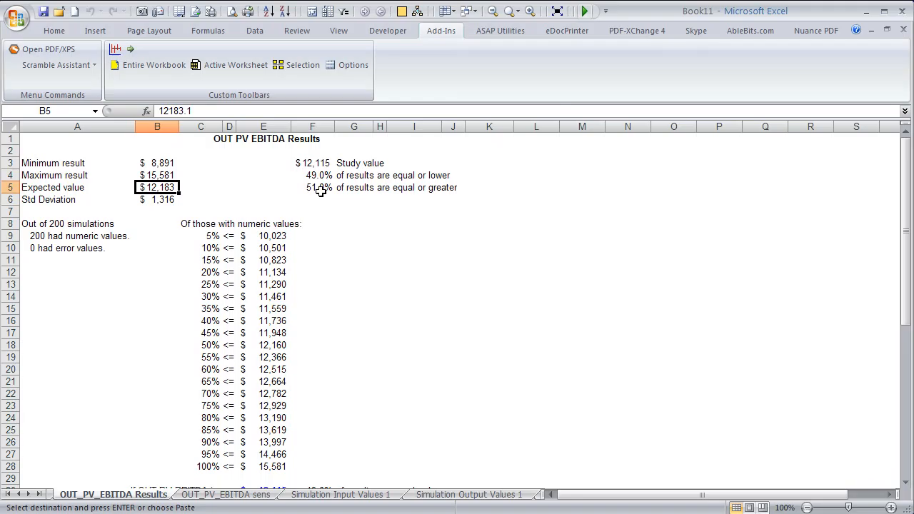